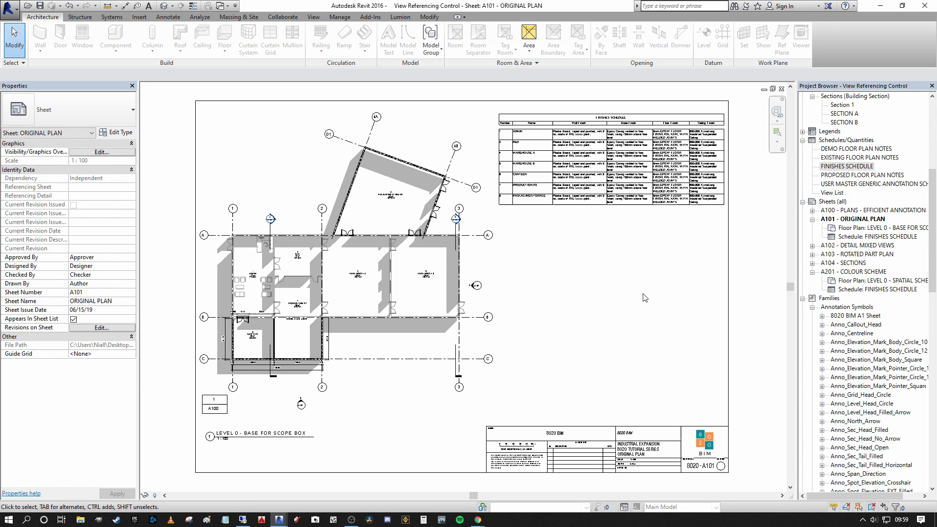
- Examine the example finishes schedule placed on sheet A101 - ORIGINAL PLAN
scroll(610, 278, "up", 2)
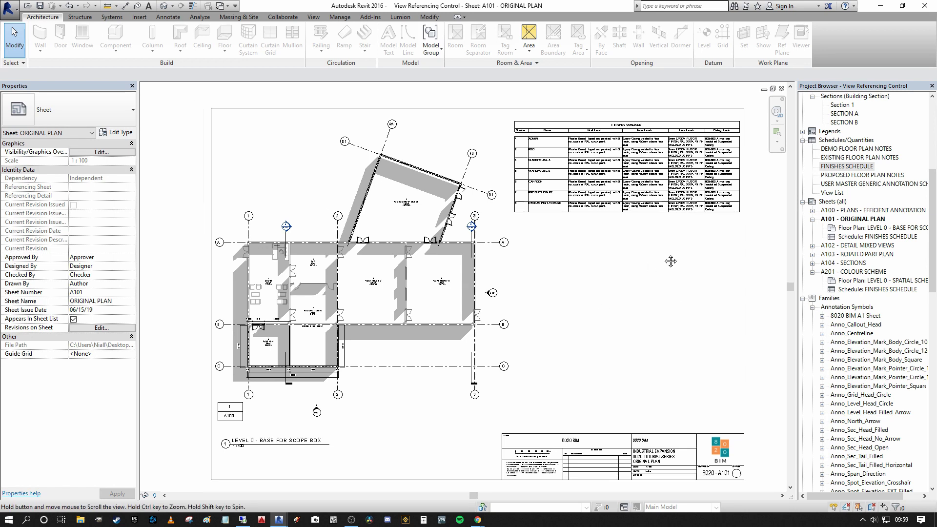
scroll(665, 300, "up", 1)
middle_click_drag(673, 306, 442, 444)
scroll(409, 261, "up", 1)
scroll(407, 260, "up", 2)
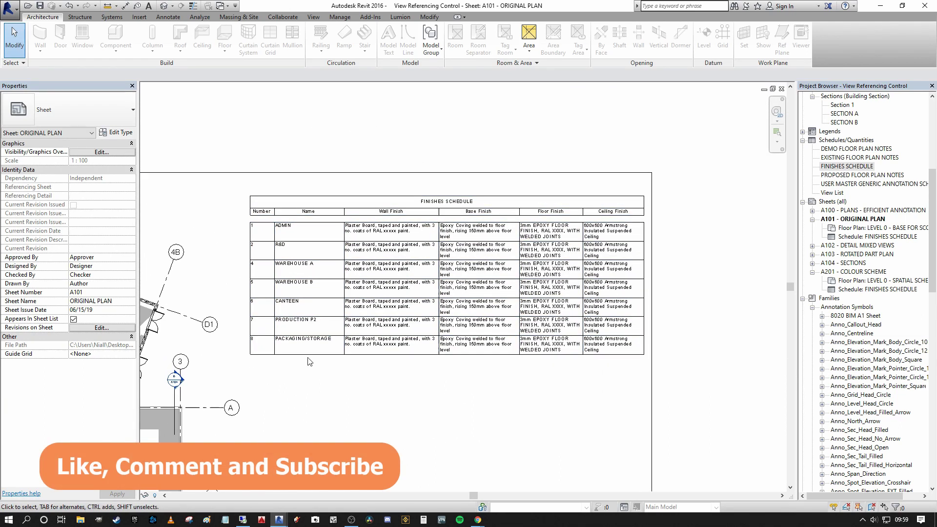
middle_click_drag(365, 400, 381, 386)
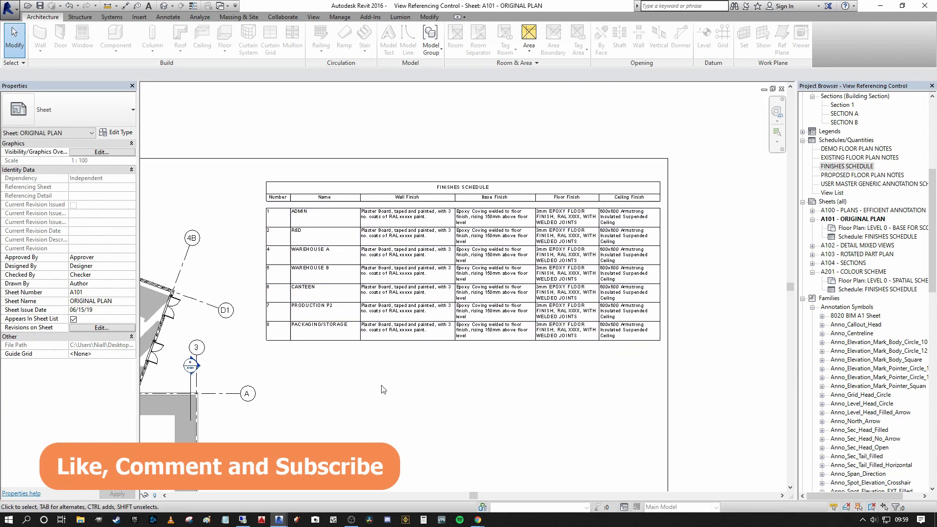
- Switch to the other Revit window, which holds the Simple Finishes Schedule project
left_click(882, 6)
mouse_move(278, 519)
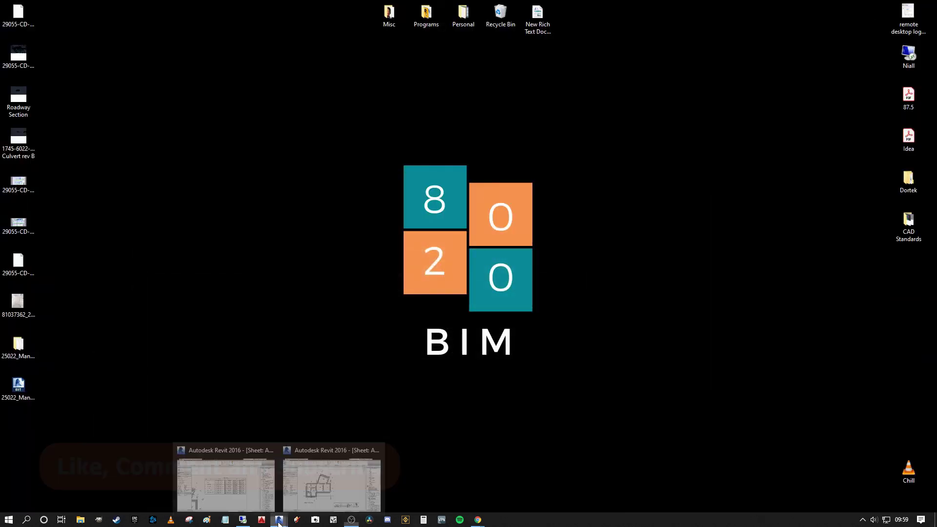
left_click(255, 481)
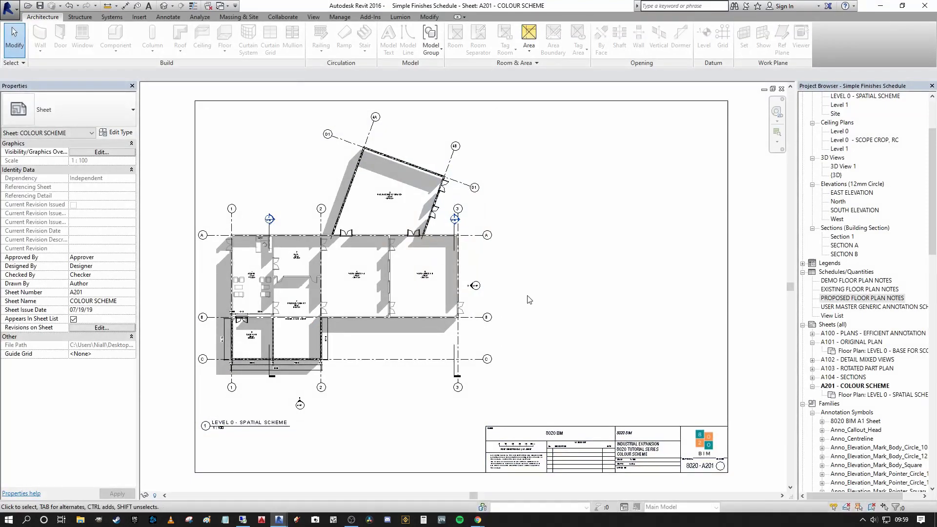
middle_click_drag(605, 300, 625, 299)
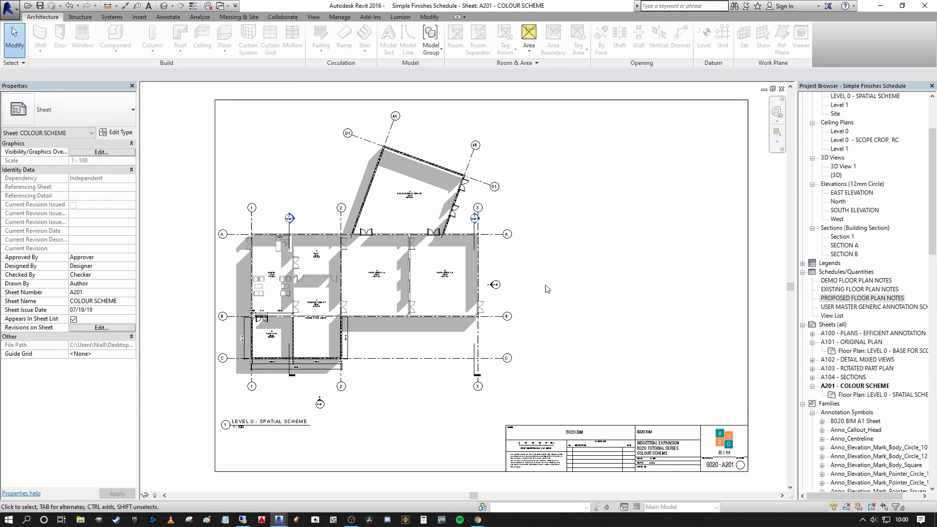
- Create a new building component schedule for the Rooms category in PHASE 2
right_click(836, 271)
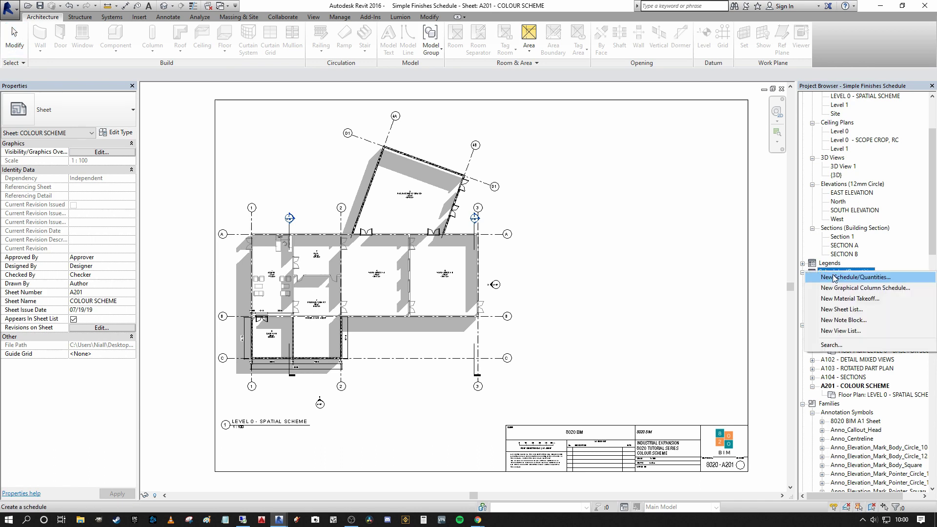
left_click(862, 281)
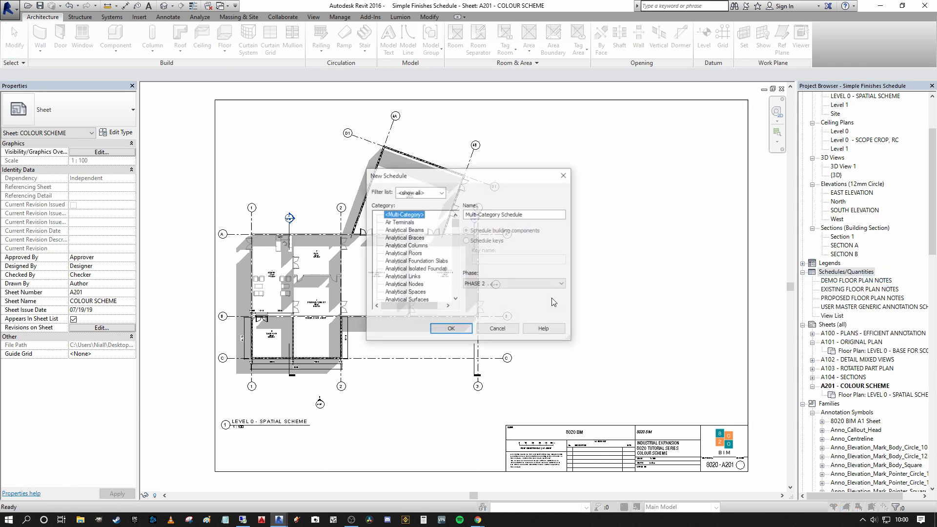
left_click_drag(458, 222, 454, 274)
left_click(393, 246)
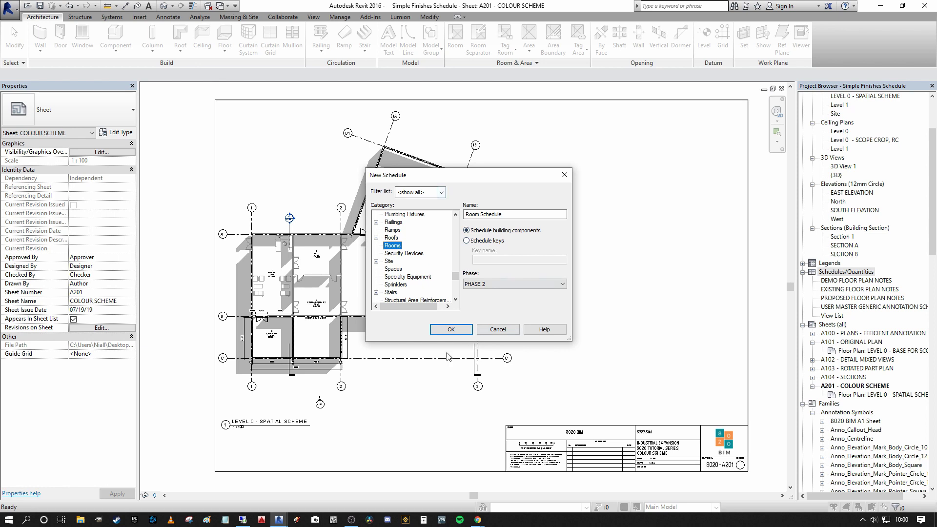
left_click(447, 330)
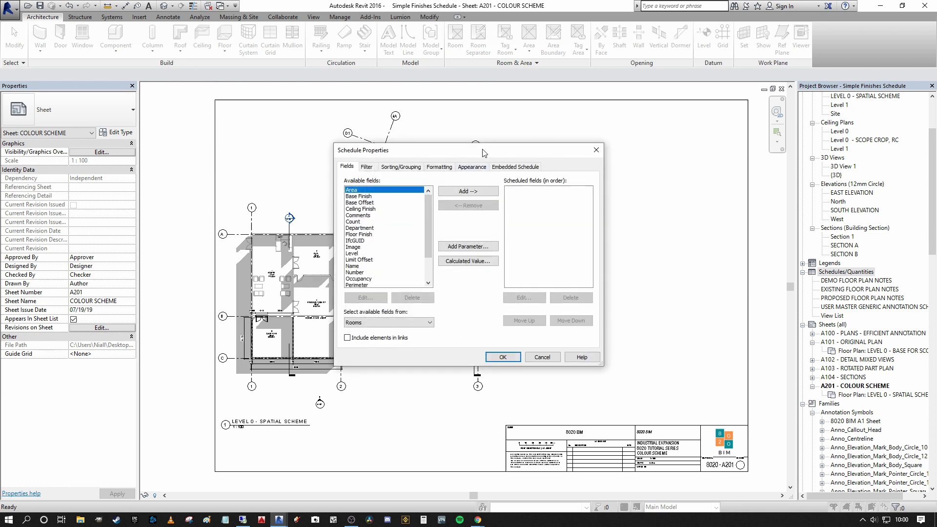
- Add the Number and Name fields, in that order, to the room schedule
left_click_drag(482, 152, 651, 148)
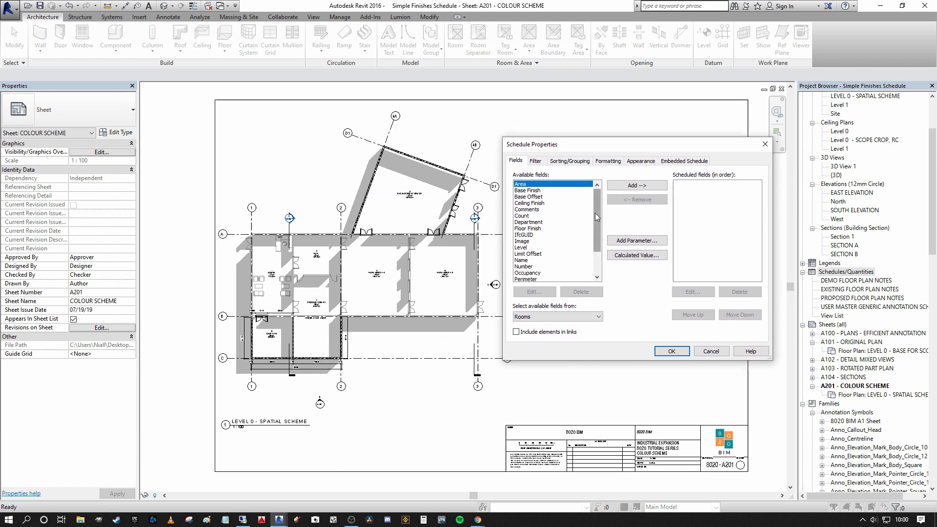
scroll(595, 213, "down", 1)
left_click(525, 241)
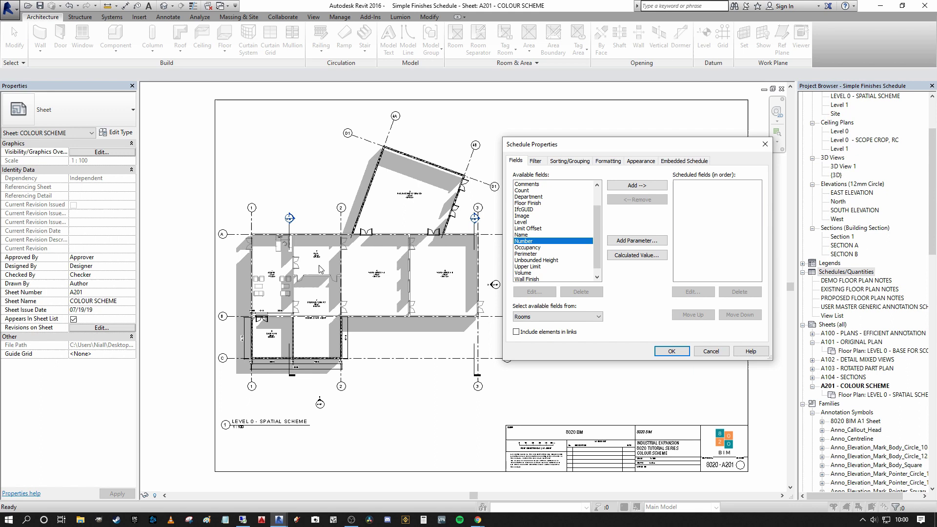
left_click(637, 185)
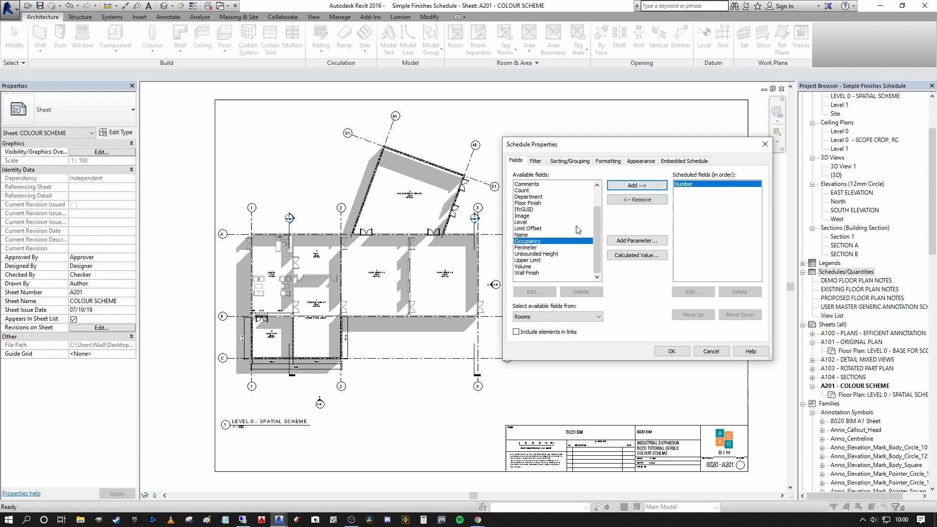
left_click_drag(598, 227, 597, 222)
left_click(523, 241)
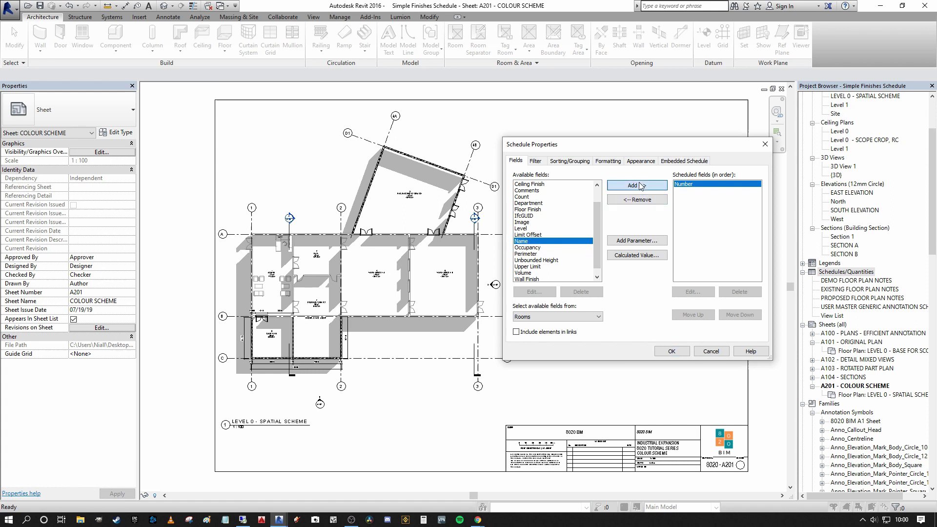
left_click(637, 186)
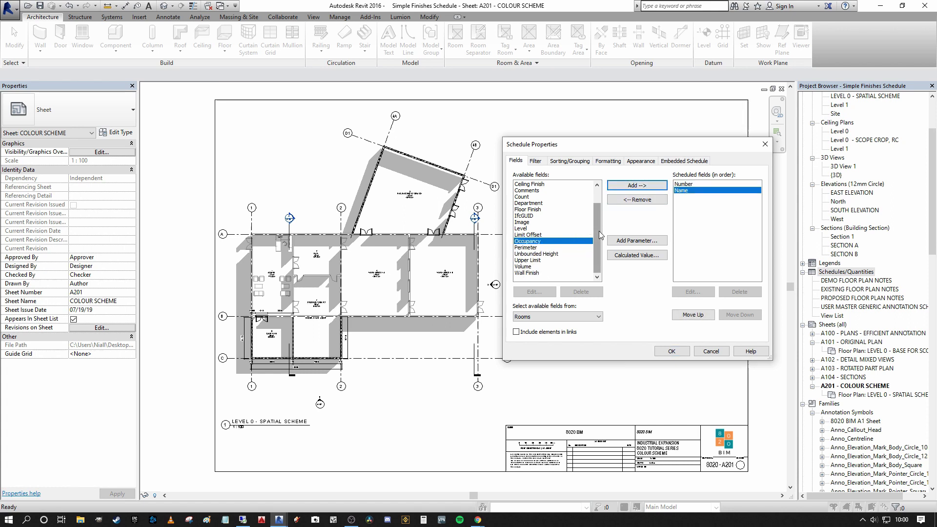
- Add the Wall Finish, Base Finish, Floor Finish and Ceiling Finish fields in that order and generate the schedule
left_click(527, 273)
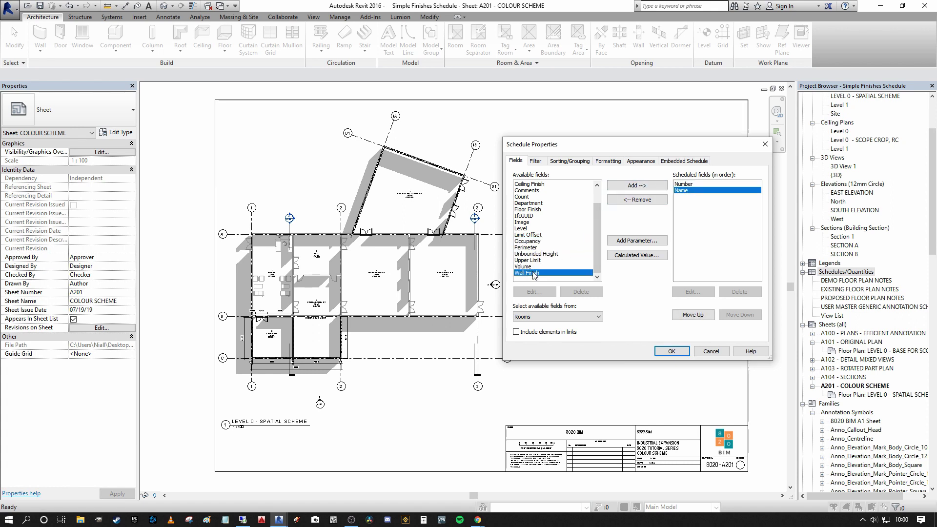
left_click(637, 185)
left_click_drag(595, 225, 596, 193)
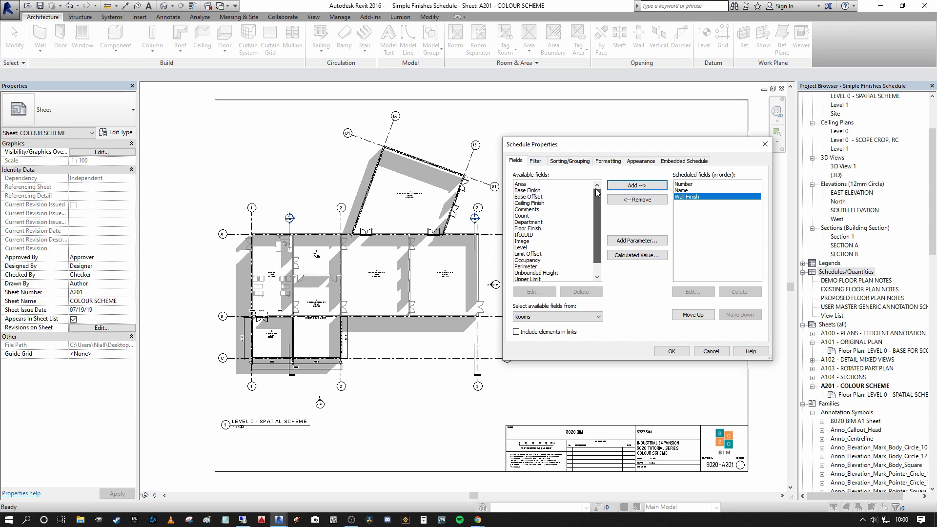
left_click(532, 191)
left_click(641, 190)
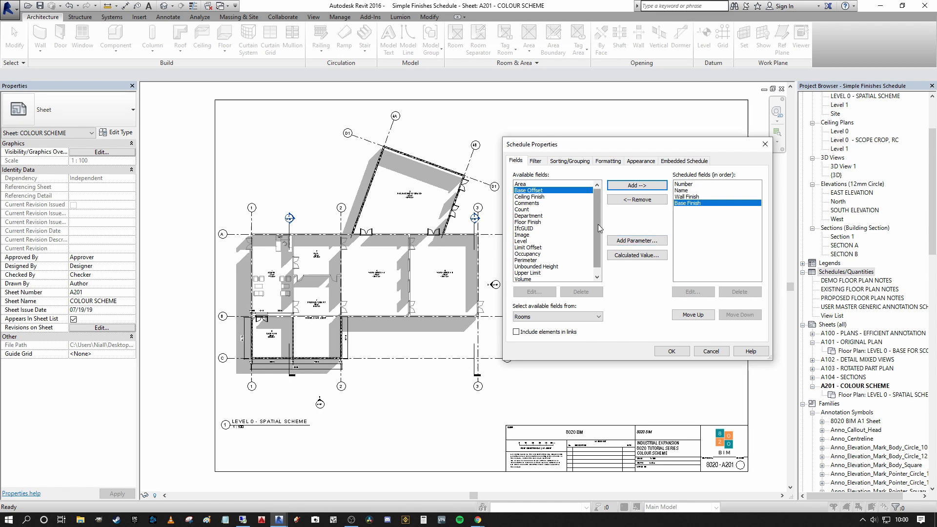
left_click_drag(599, 224, 591, 237)
left_click(528, 216)
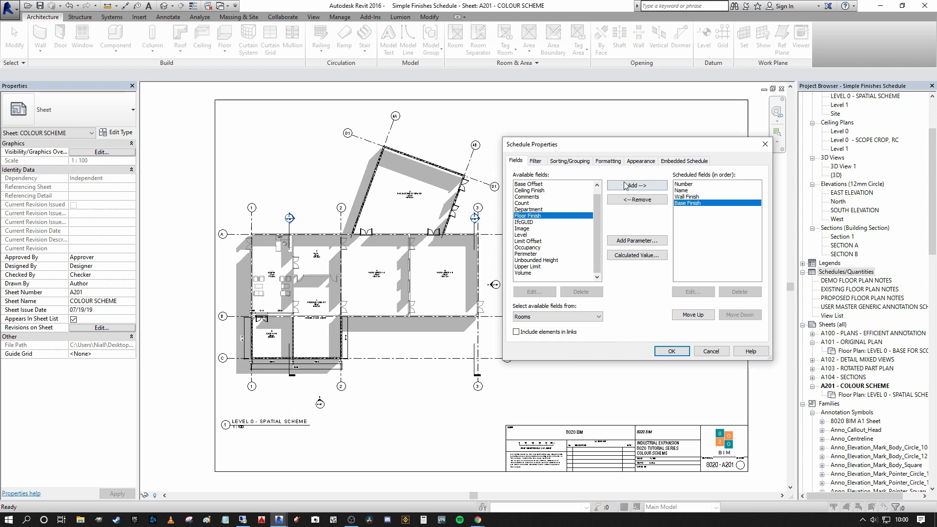
left_click(638, 185)
left_click(530, 197)
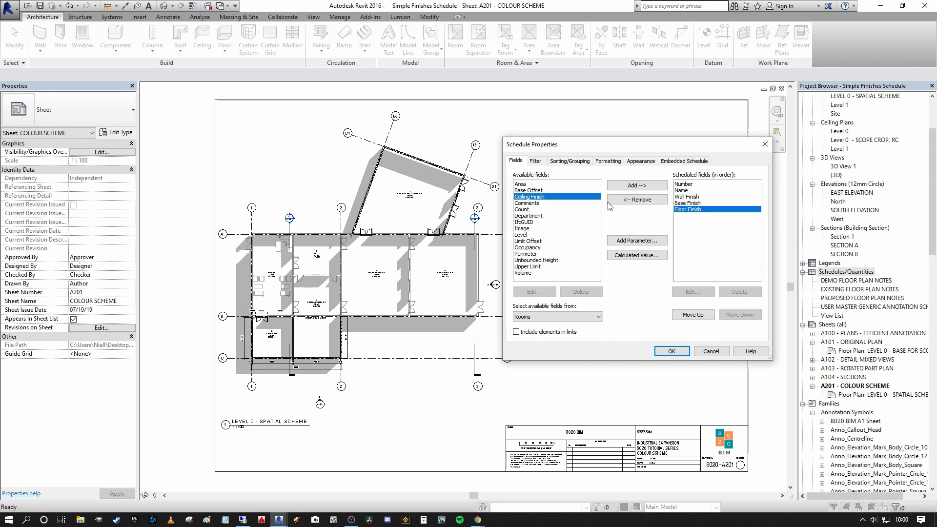
left_click(637, 185)
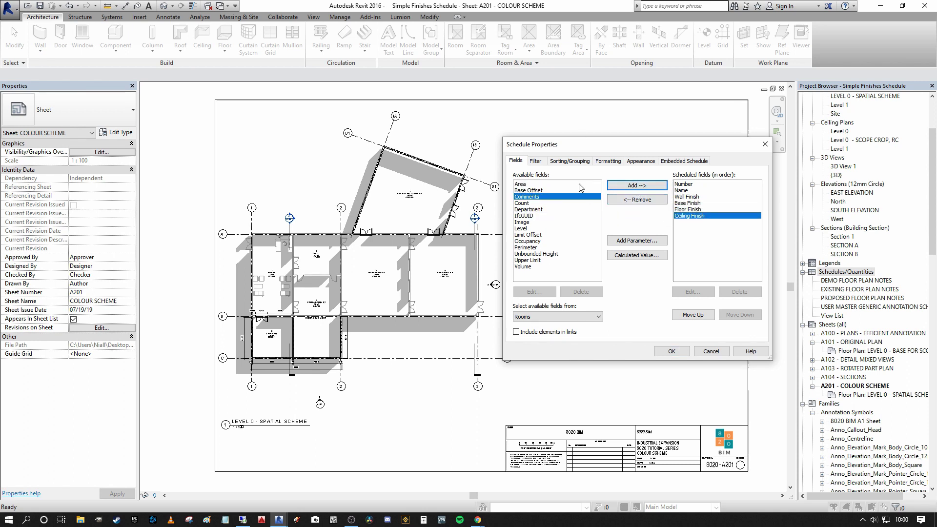
left_click(671, 351)
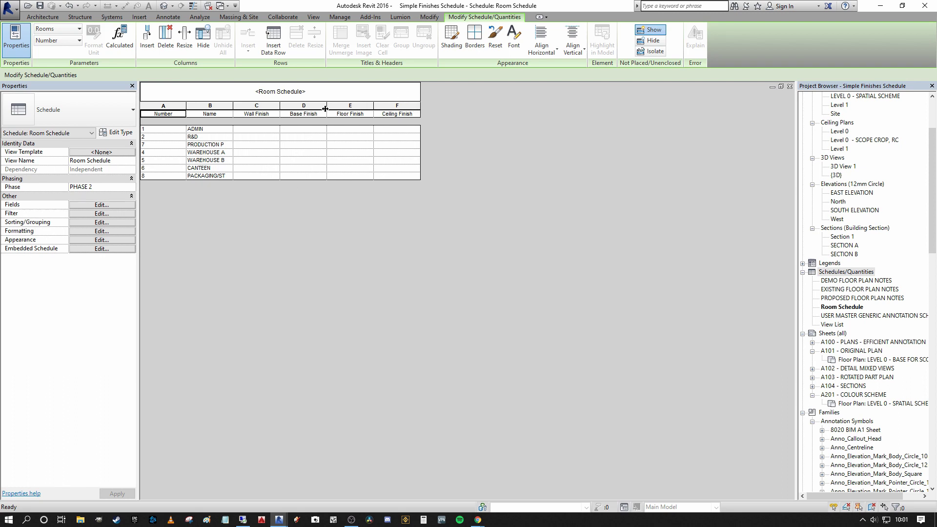
- Rename the room schedule's title to FINISHES SCHEDULE
left_click(340, 94)
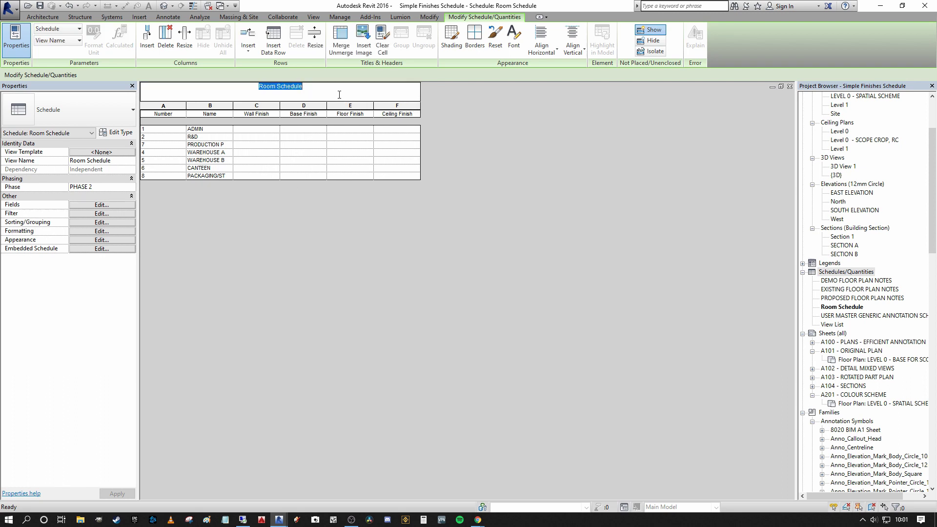
type("FINISHES SCHEDULE")
key("Return")
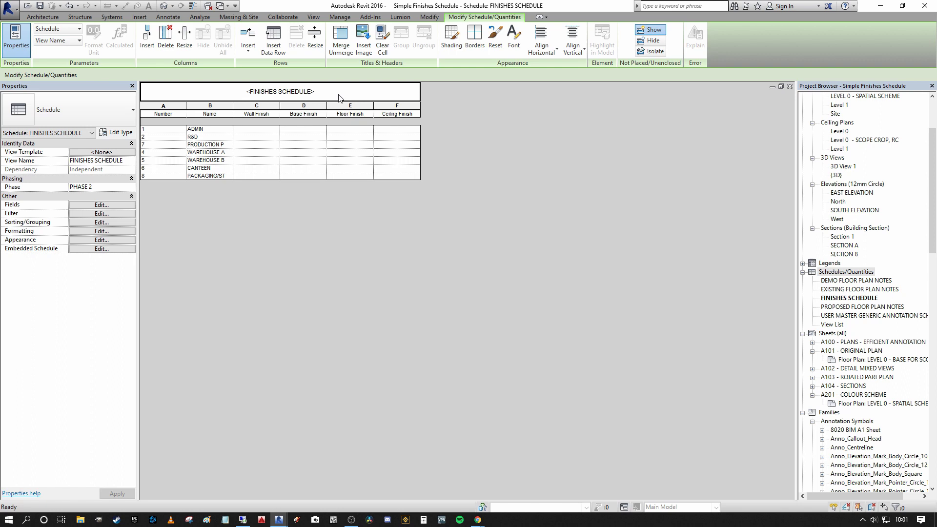
- Enter "PLASTERBOARD, TAPED AND PAINTED, EPOXY PAINT 3No. COATS, RALXXXX" as the wall finish for the ADMIN room
left_click(261, 131)
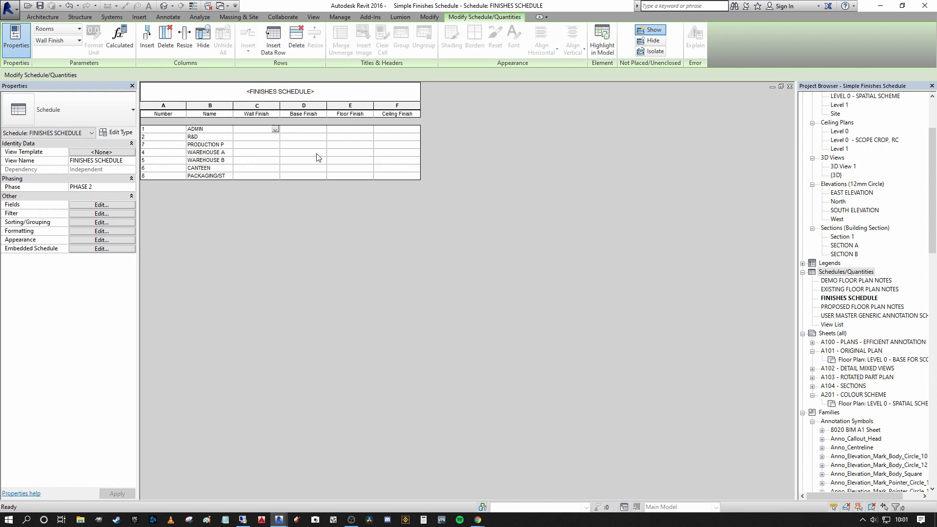
key("Tab")
key("Tab")
key("Tab")
left_click(260, 129)
type("pLASTER")
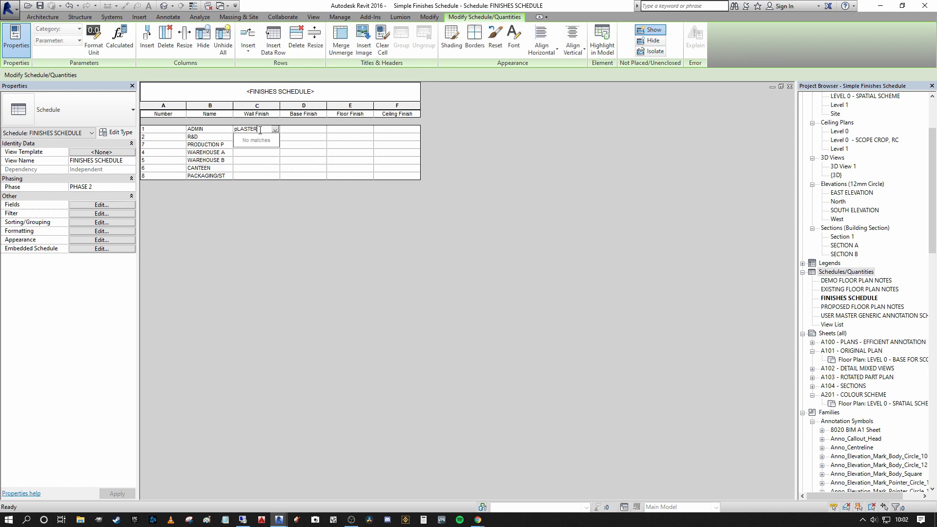
key("BackSpace")
key("BackSpace")
key("BackSpace")
key("BackSpace")
type("PLA")
type("STERBOARD, TAPED AN")
type("D PAINTED,")
type("3 No. C")
type("OATS")
type(", RAL XXXX")
left_click(301, 131)
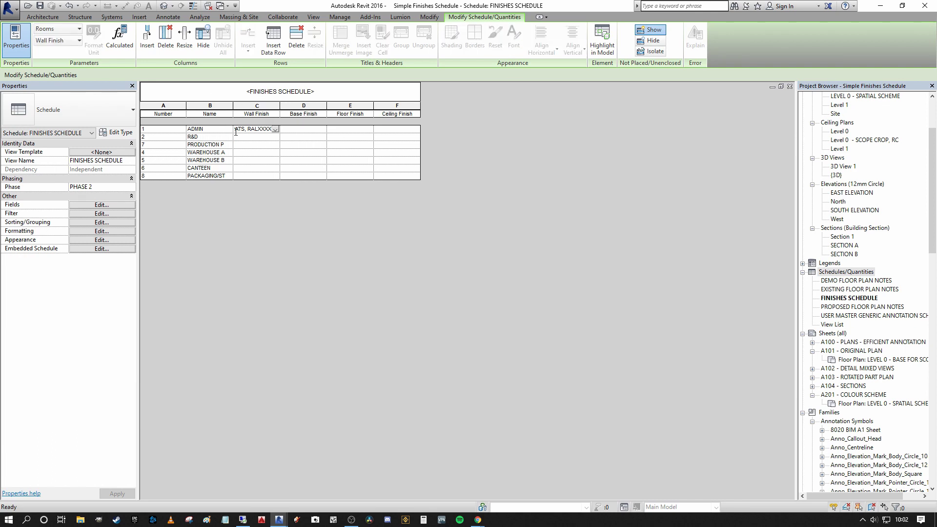
- Enter "MIPOLAM COVING ON SCREED TO MATCH FLOOR FINISH, 150mm HIGH" as the base finish for the ADMIN room
left_click(306, 130)
type("ePO")
key("BackSpace")
key("BackSpace")
type("EPO")
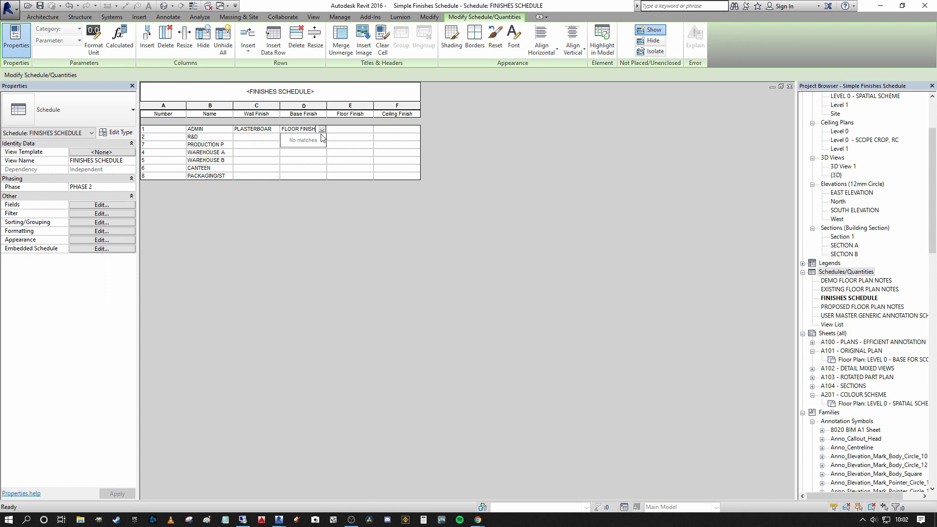
type("M")
type("IPOLAM COVING ON SCREED")
type(" TO MATCH FLOOR ")
type(" FINISH")
type(", 150mm")
type(" HIGH")
key("Tab")
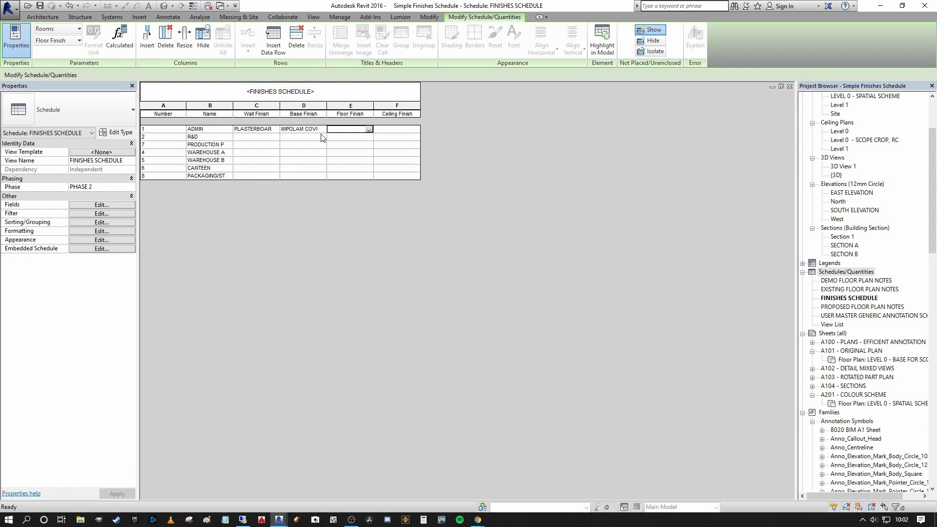
- Enter "3mm MIPOLAM ESPIRIT FLOOR FINISH ON CONCRETE, WELDED JOINTS, RAL 0000" as the floor finish for the ADMIN room
type("3mm MIPOLAM")
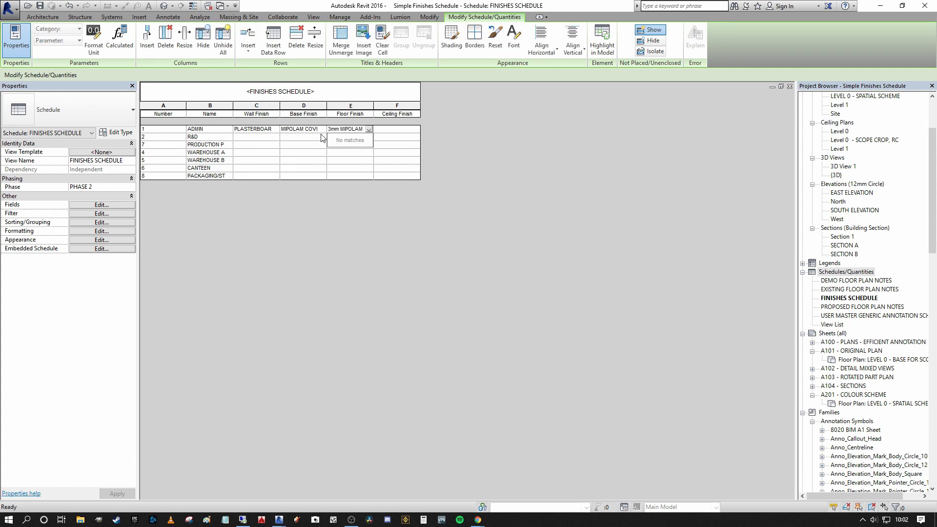
type(" ESPIRIT FLOOR FINISH ON CONCRETE, WELDED JOINTS, RAL 0000")
key("Tab")
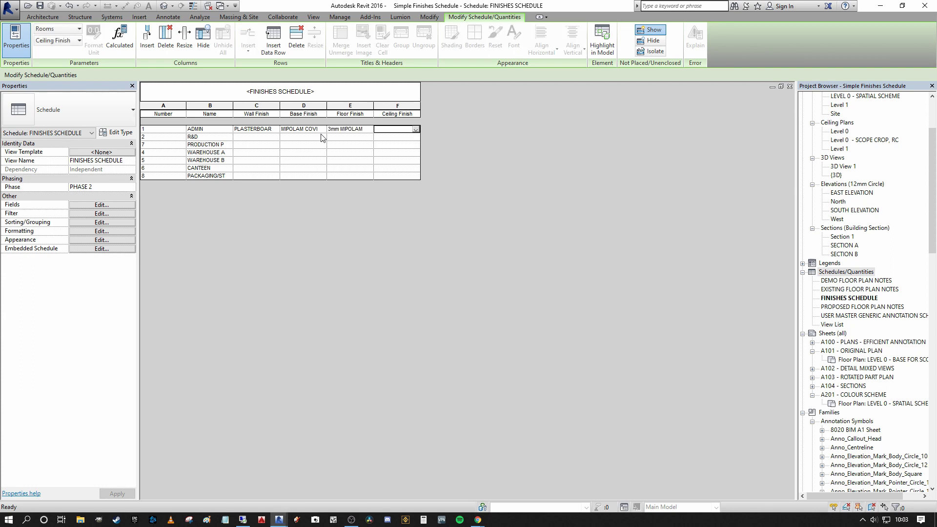
- Enter "ARMSTRONG 600x600 CEILING GRID TBC" as the ceiling finish for the ADMIN room
type("ARMSTRO")
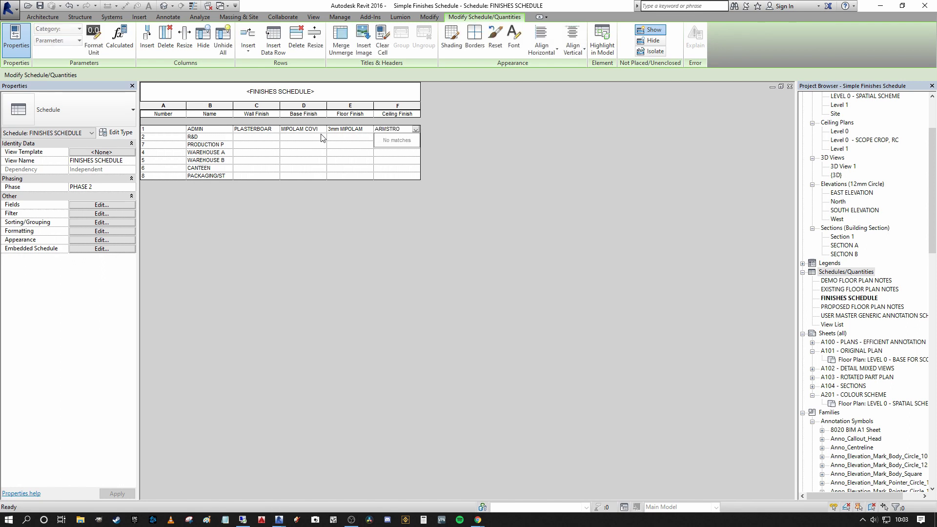
type("NG 600x600 C")
type("EILING GRID T")
type("BC")
key("Return")
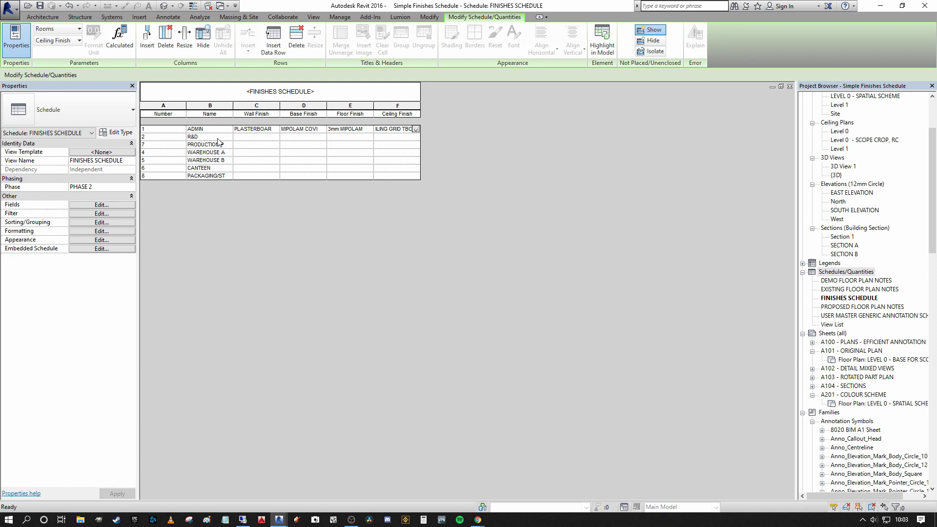
- Set the wall finish of R&D, PRODUCTION P2 and WAREHOUSE A to "PLASTERBOARD, TAPED AND PAINTED, EPOXY PAINT 3No. COATS, RALXXXX"
left_click(279, 138)
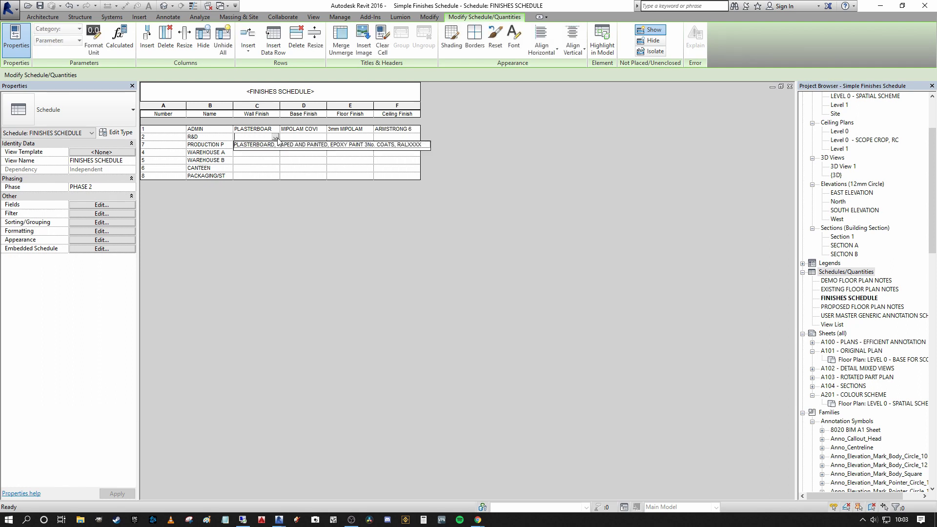
left_click(278, 138)
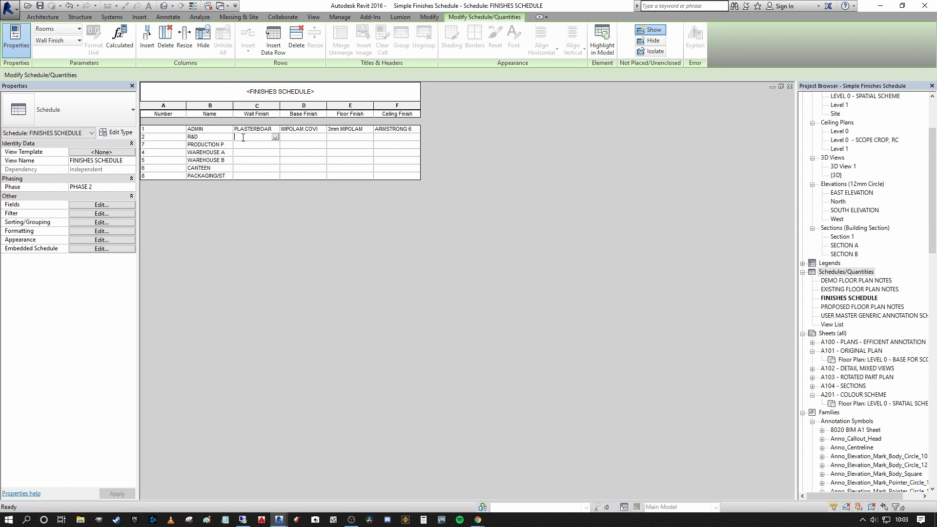
left_click(274, 138)
left_click(268, 145)
left_click(276, 145)
left_click(274, 153)
left_click(277, 154)
left_click(275, 153)
left_click(274, 161)
- Set the wall finish of WAREHOUSE B, CANTEEN and PACKAGING/STORAGE to "PLASTERBOARD, TAPED AND PAINTED, EPOXY PAINT 3No. COATS, RALXXXX"
left_click(274, 161)
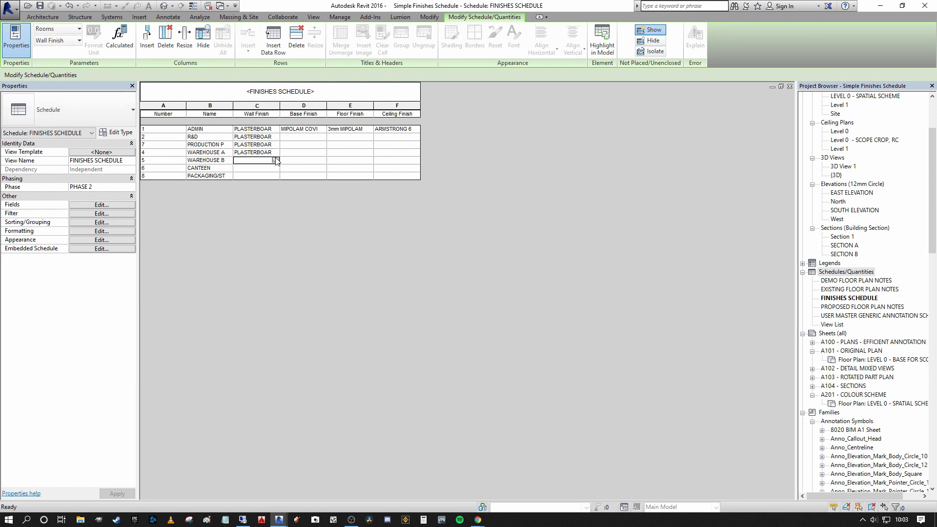
left_click(275, 161)
left_click(274, 168)
left_click(275, 169)
left_click(275, 169)
left_click(274, 176)
left_click(275, 177)
left_click(275, 177)
left_click(275, 184)
- Set the base finish of R&D, PRODUCTION P2 and WAREHOUSE A to "MIPOLAM COVING ON SCREED TO MATCH FLOOR FINISH, 150mm HIGH"
left_click(324, 137)
left_click(323, 138)
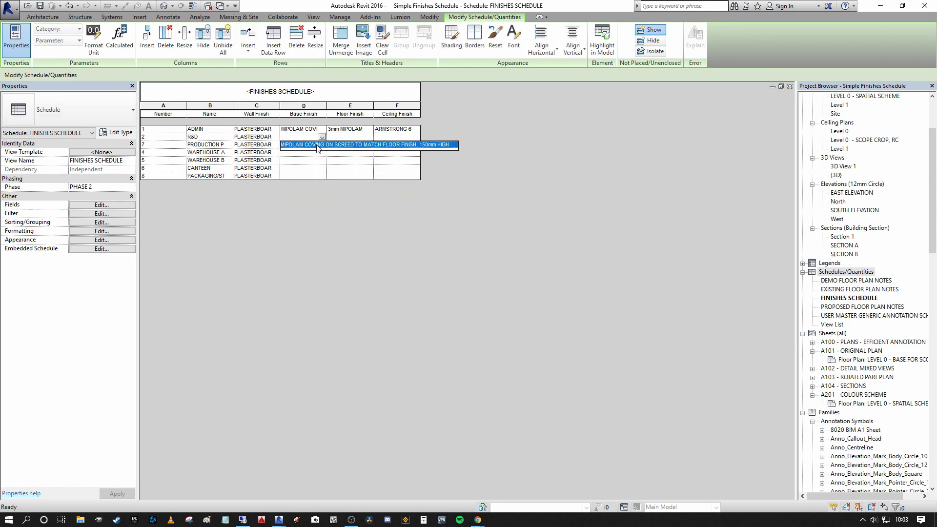
left_click(324, 145)
left_click(322, 145)
left_click(322, 145)
left_click(322, 152)
left_click(322, 153)
left_click(322, 153)
left_click(322, 160)
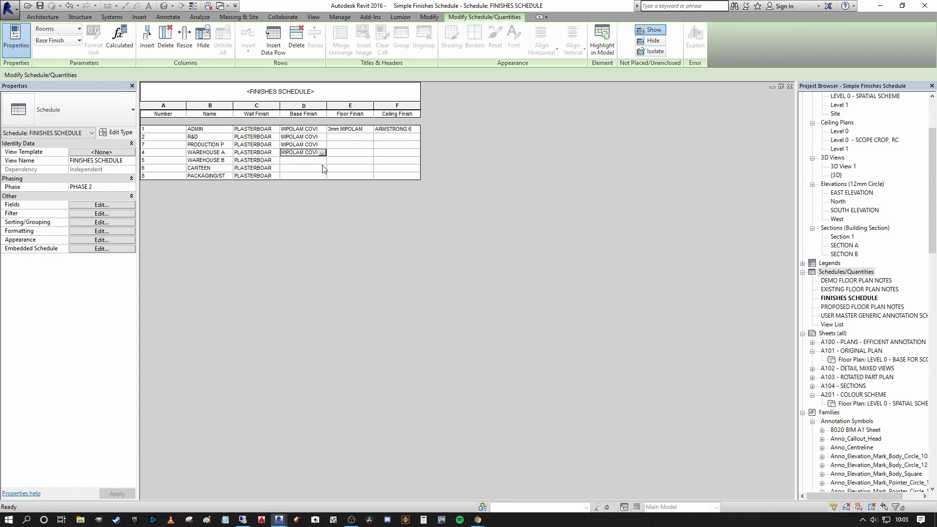
- Set the base finish of WAREHOUSE B, CANTEEN and PACKAGING/STORAGE to "MIPOLAM COVING ON SCREED TO MATCH FLOOR FINISH, 150mm HIGH"
left_click(322, 161)
left_click(323, 161)
left_click(323, 168)
left_click(323, 168)
left_click(322, 168)
left_click(318, 176)
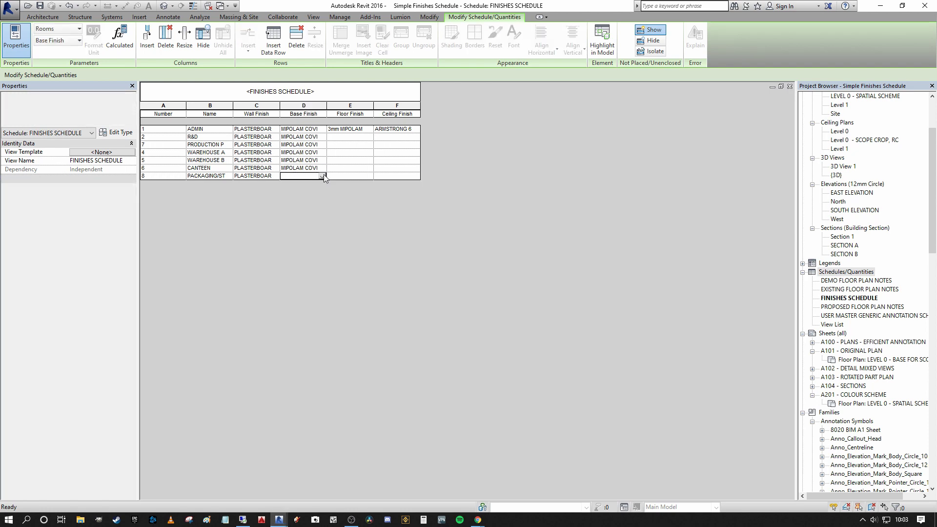
left_click(323, 176)
left_click(322, 176)
left_click(323, 184)
- Set the floor finish of R&D, PRODUCTION P2 and WAREHOUSE A to "3mm MIPOLAM ESPIRIT FLOOR FINISH ON CONCRETE, WELDED JOINTS, RALXXXX"
left_click(370, 137)
left_click(370, 137)
left_click(368, 145)
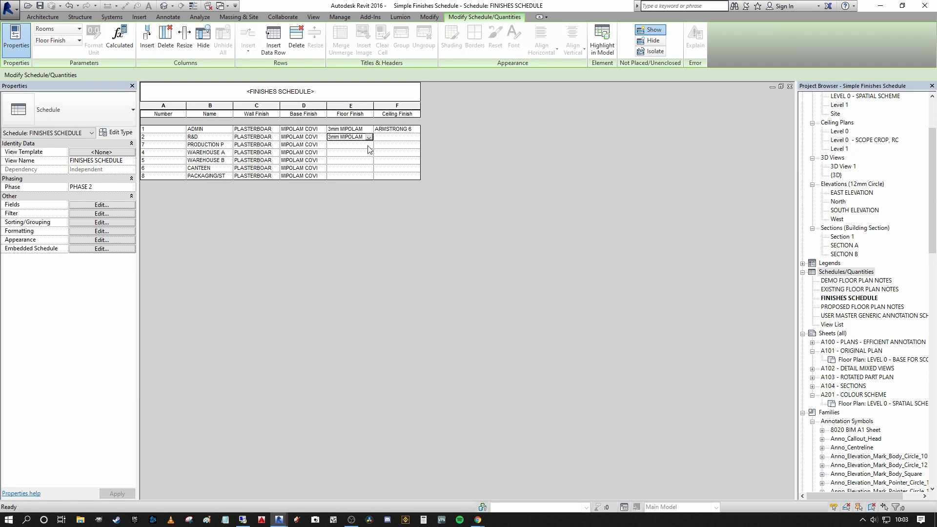
left_click(369, 145)
left_click(369, 145)
left_click(370, 153)
left_click(370, 153)
left_click(370, 153)
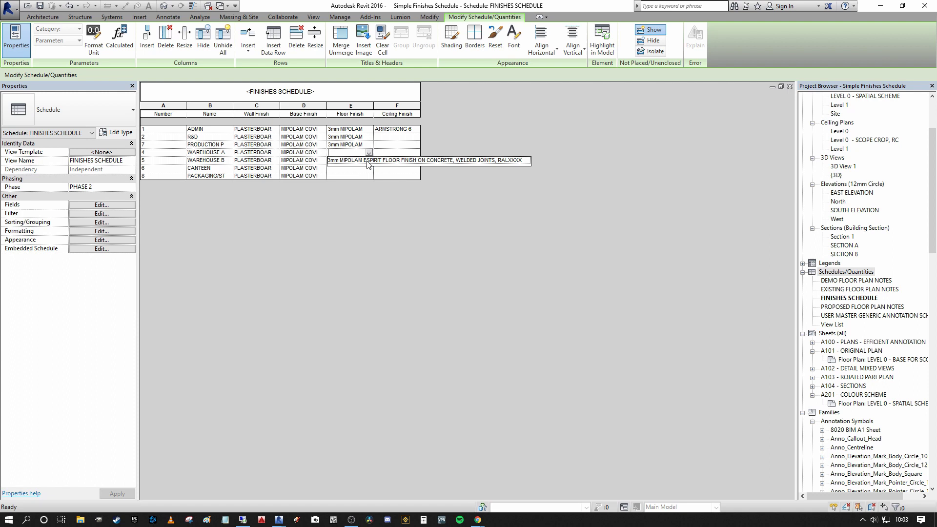
left_click(364, 161)
- Set the floor finish of WAREHOUSE B, CANTEEN and PACKAGING/STORAGE to "3mm MIPOLAM ESPIRIT FLOOR FINISH ON CONCRETE, WELDED JOINTS, RALXXXX"
left_click(369, 161)
left_click(369, 160)
left_click(362, 168)
left_click(370, 169)
left_click(370, 168)
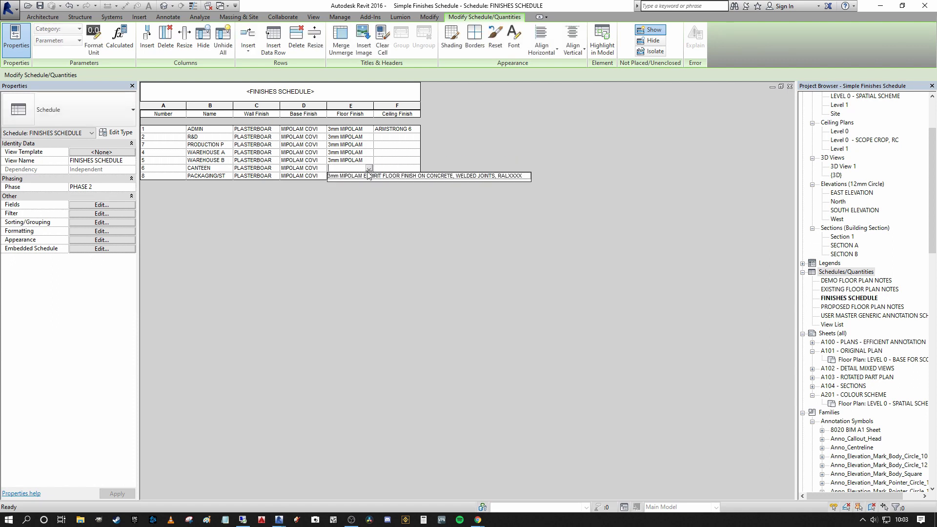
left_click(363, 176)
left_click(370, 177)
left_click(369, 177)
left_click(371, 183)
- Set the ceiling finish of R&D, PRODUCTION P2 and WAREHOUSE A to "ARMSTRONG 600x600 CEILING GRID TBC"
left_click(416, 138)
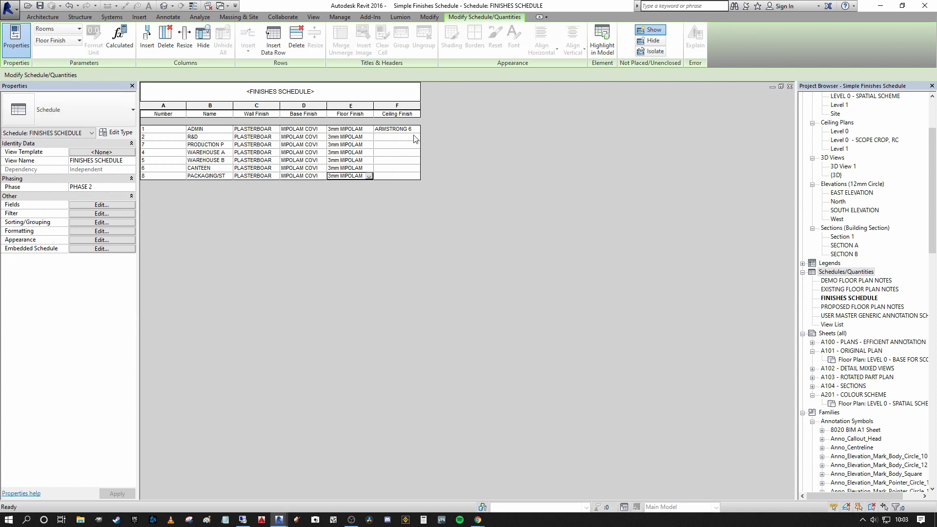
left_click(417, 137)
left_click(418, 145)
left_click(416, 145)
left_click(416, 145)
left_click(418, 153)
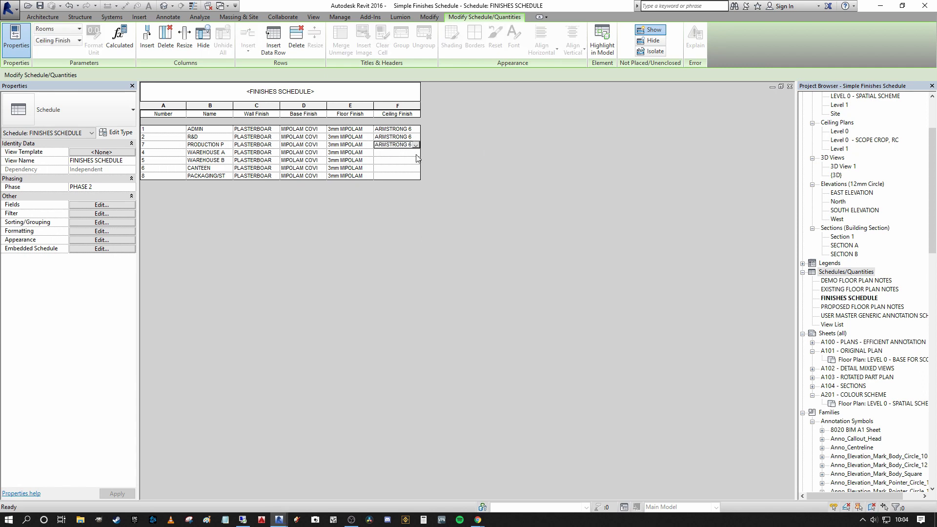
left_click(416, 152)
left_click(417, 152)
left_click(417, 160)
- Set the ceiling finish of WAREHOUSE B, CANTEEN and PACKAGING/STORAGE to "ARMSTRONG 600x600 CEILING GRID TBC"
left_click(417, 160)
left_click(417, 161)
left_click(417, 169)
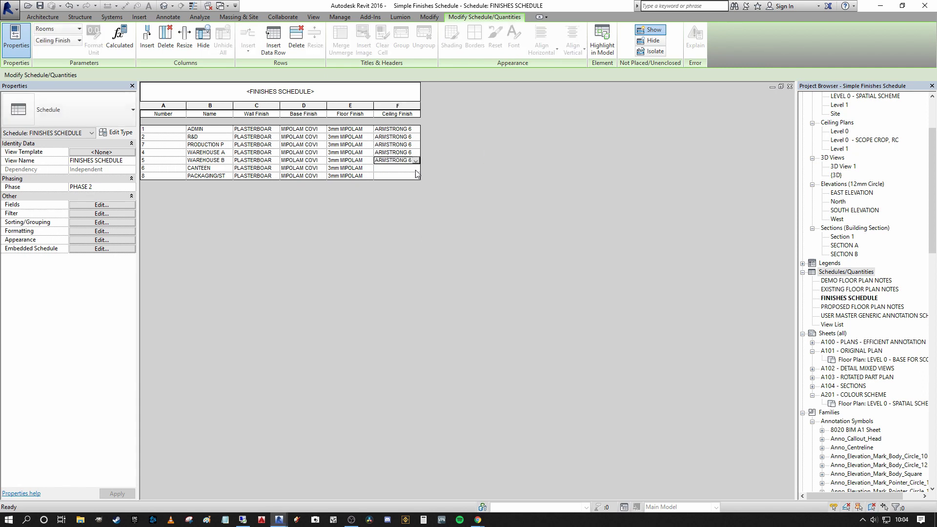
left_click(417, 169)
left_click(417, 169)
left_click(417, 176)
left_click(416, 176)
left_click(417, 176)
left_click(417, 182)
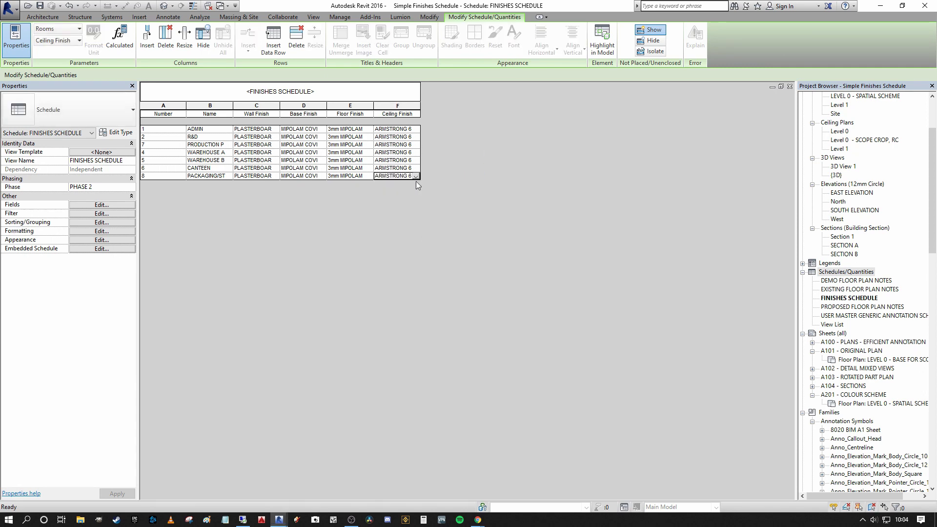
- Close the schedule view and place FINISHES SCHEDULE on sheet A201 - COLOUR SCHEME, in the empty area beside the floor plan
left_click(791, 86)
left_click_drag(839, 300, 600, 247)
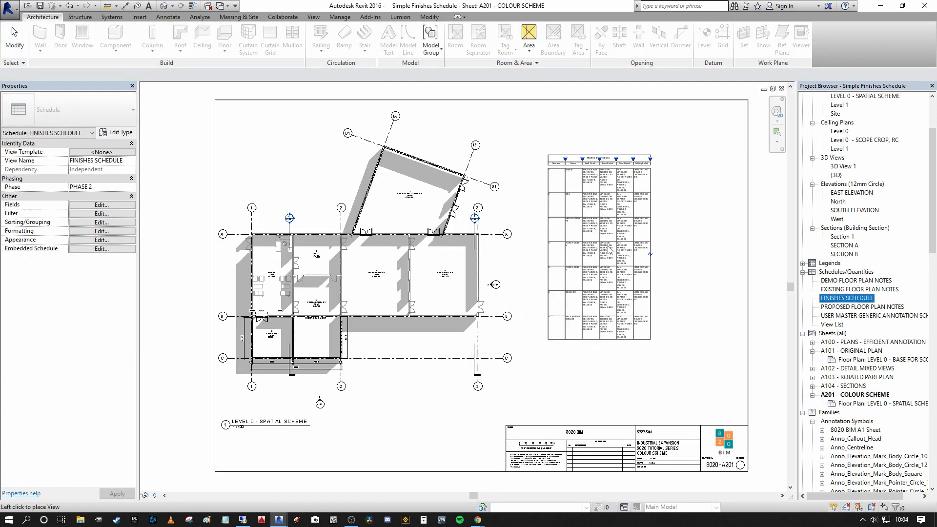
left_click(591, 238)
left_click(593, 242)
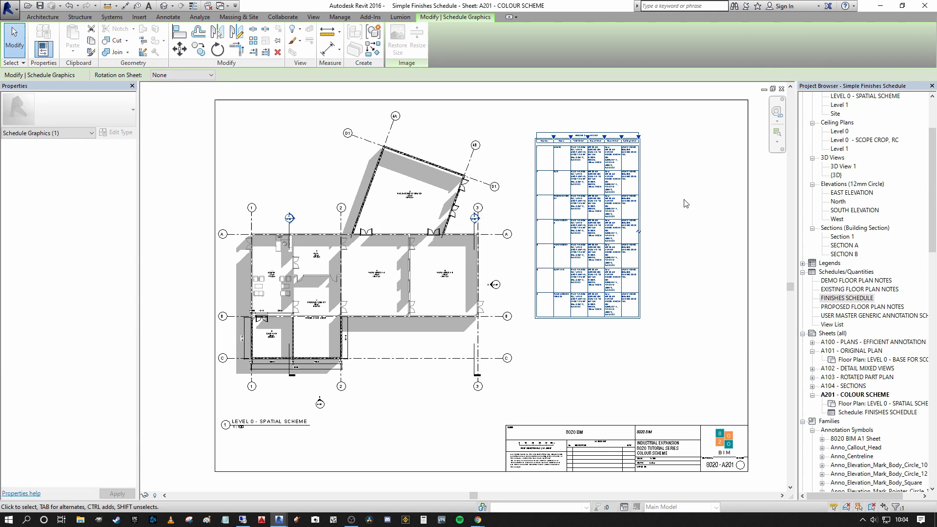
- Resize the placed schedule's columns on the sheet, narrowing Number and widening Name and the wall, base, floor and ceiling finish columns
middle_click_drag(628, 177, 464, 184)
scroll(464, 184, "up", 2)
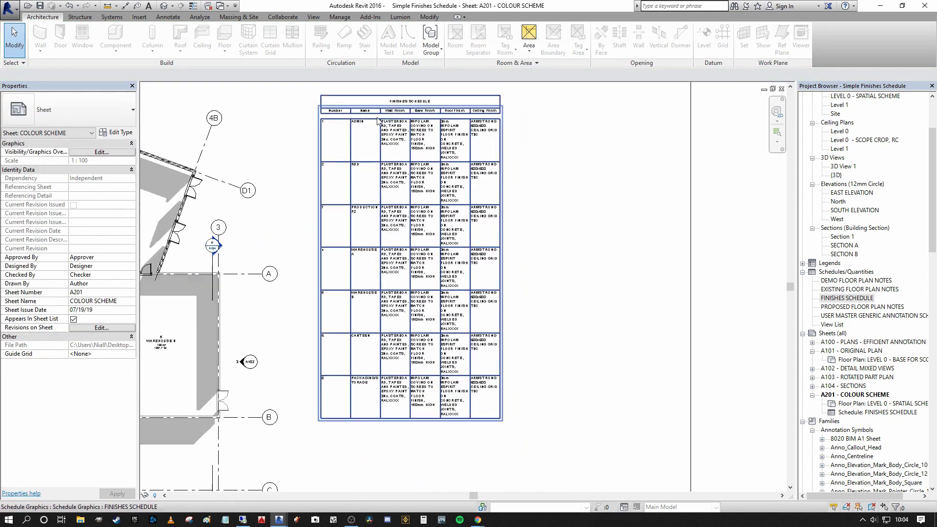
scroll(400, 183, "down", 3)
scroll(400, 183, "up", 2)
scroll(401, 183, "up", 3)
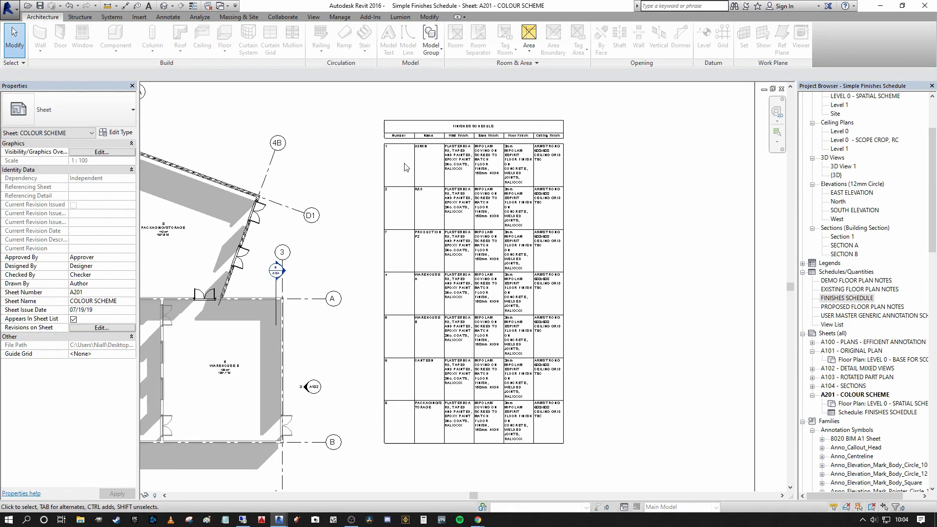
middle_click_drag(382, 135, 369, 179)
left_click(370, 173)
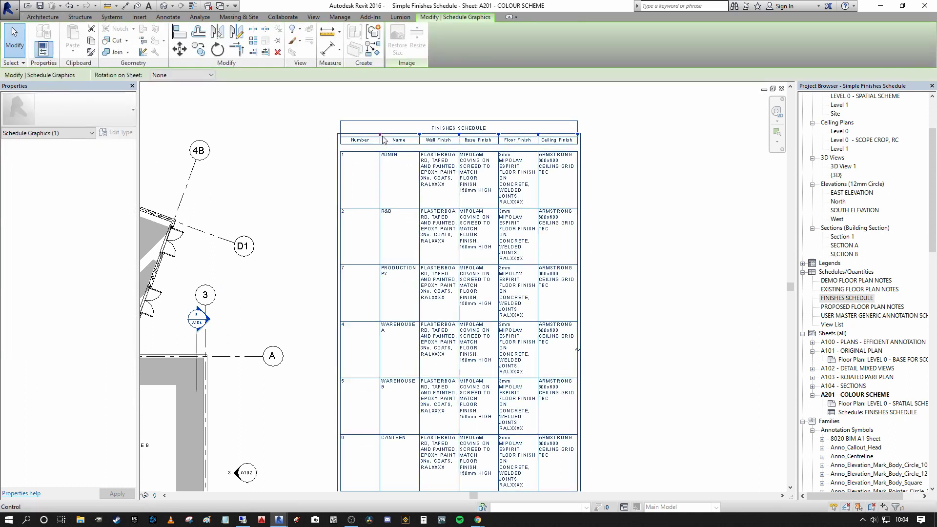
left_click_drag(380, 134, 705, 140)
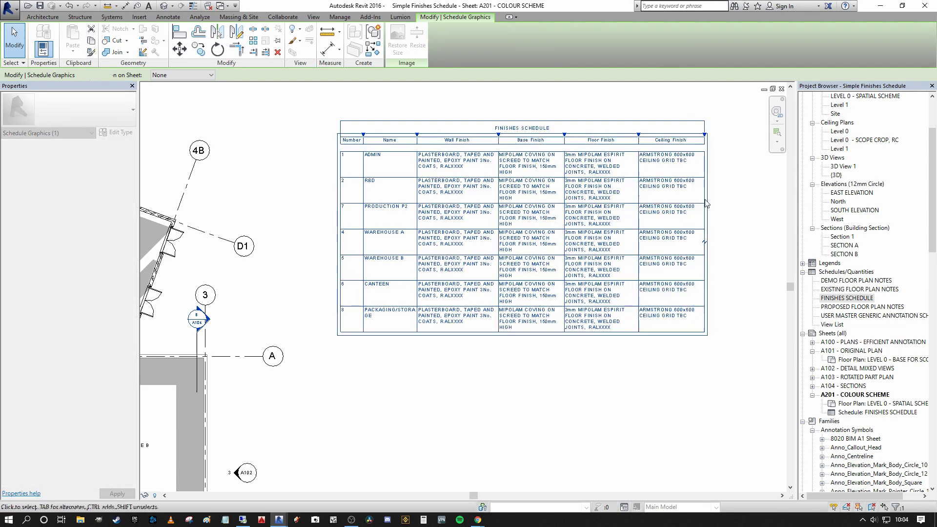
scroll(646, 196, "down", 4)
middle_click_drag(647, 196, 587, 191)
scroll(454, 146, "up", 5)
middle_click_drag(453, 163, 353, 171)
left_click(507, 118)
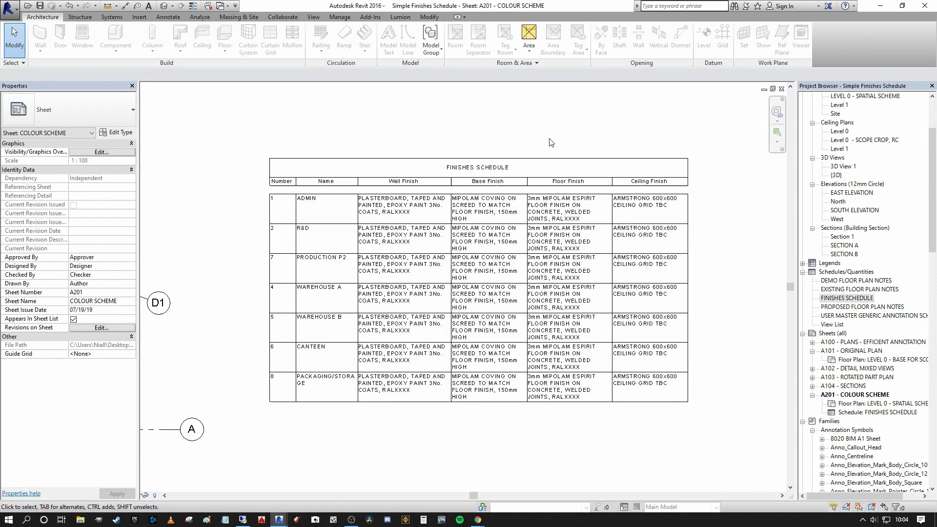
- Widen the Name column of the placed schedule so PACKAGING/STORAGE fits on one line
scroll(526, 180, "down", 2)
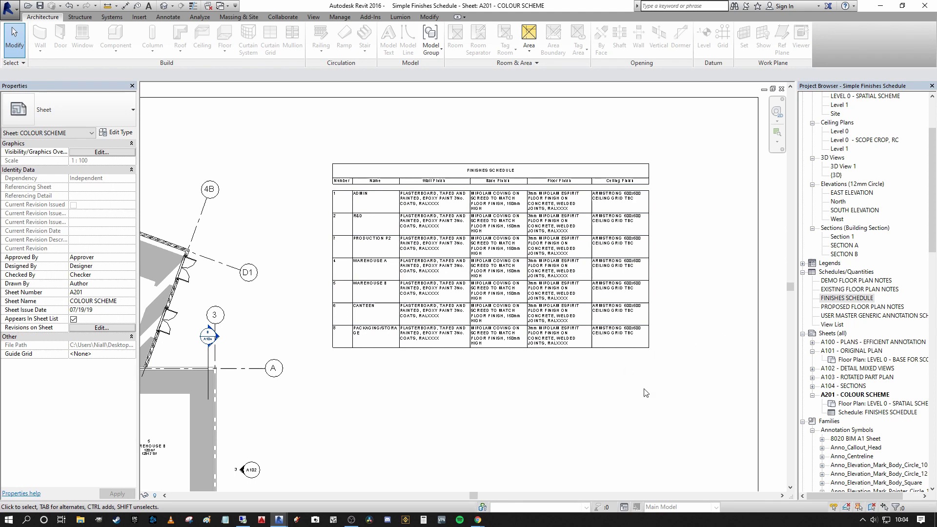
left_click(398, 192)
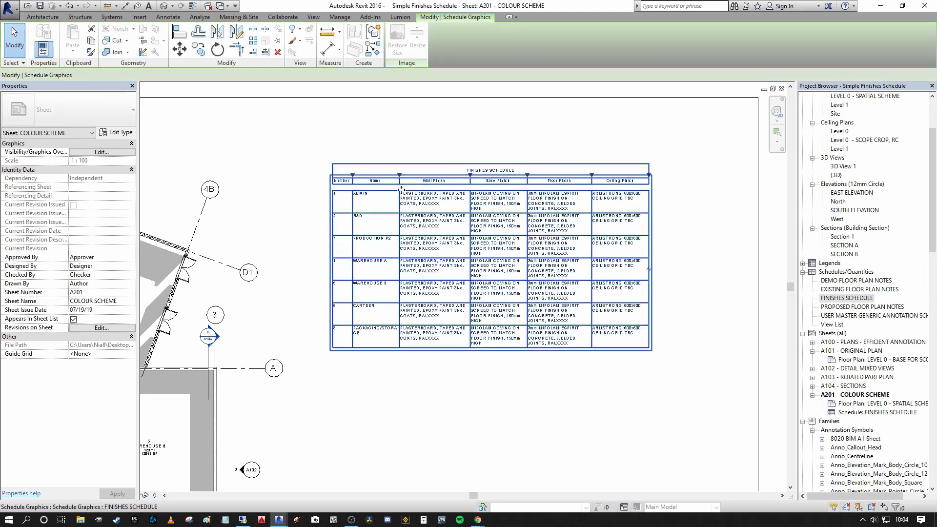
left_click_drag(399, 175, 417, 176)
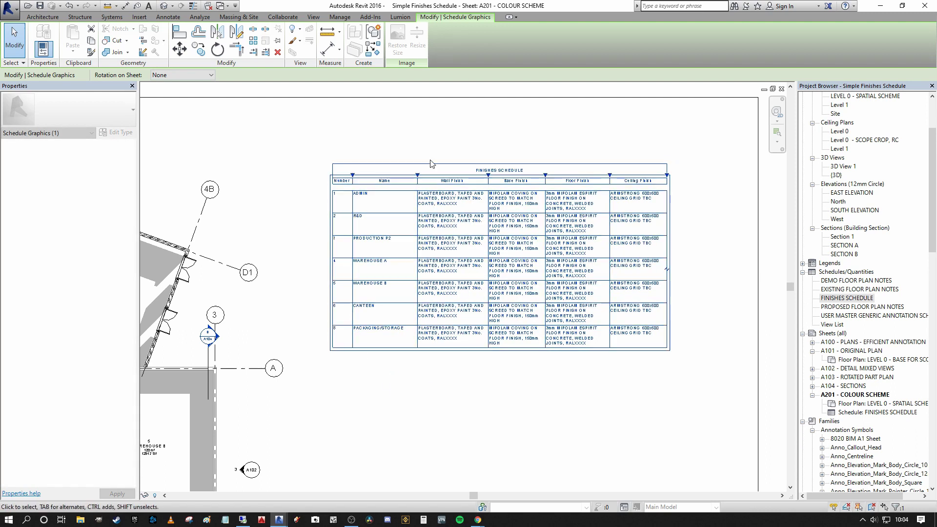
left_click(474, 123)
scroll(391, 266, "up", 4)
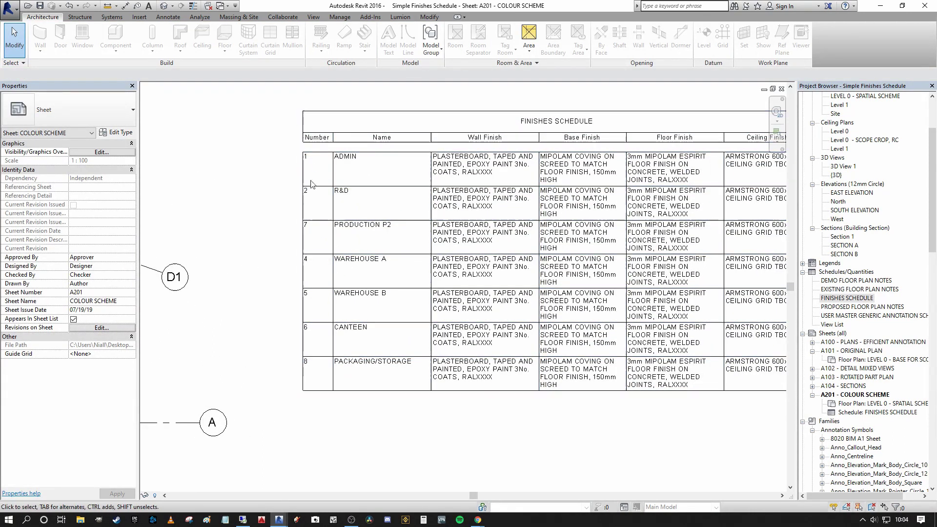
- Open the placed finishes schedule, sort its rows by Number, and return to sheet A201
scroll(281, 233, "down", 2)
left_click(377, 229)
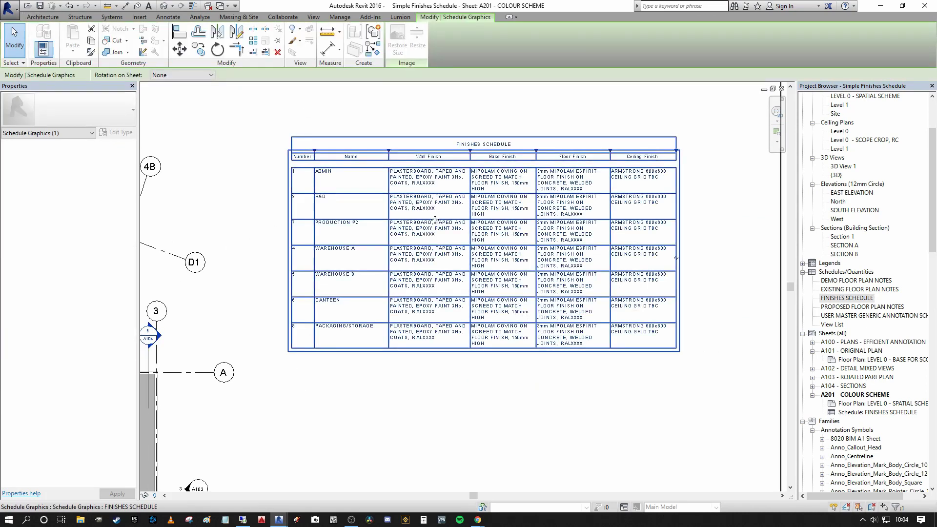
double_click(499, 224)
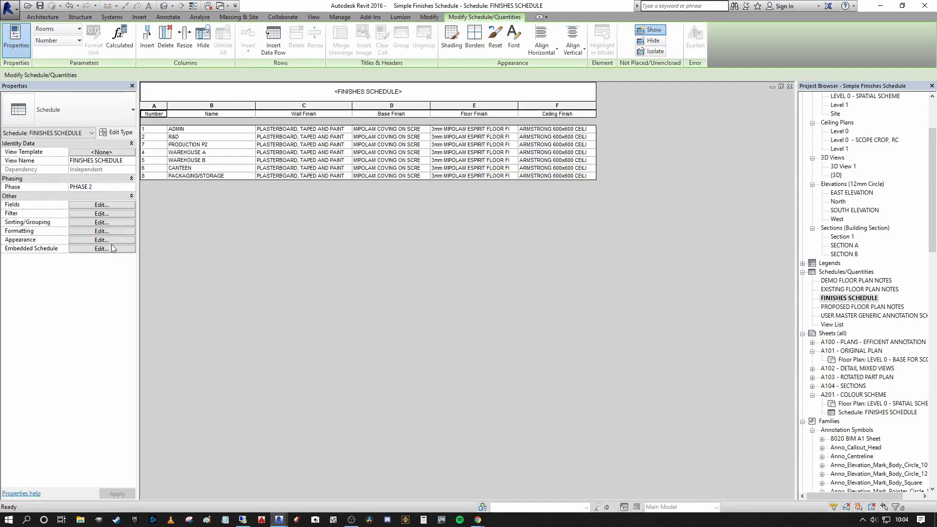
left_click(97, 225)
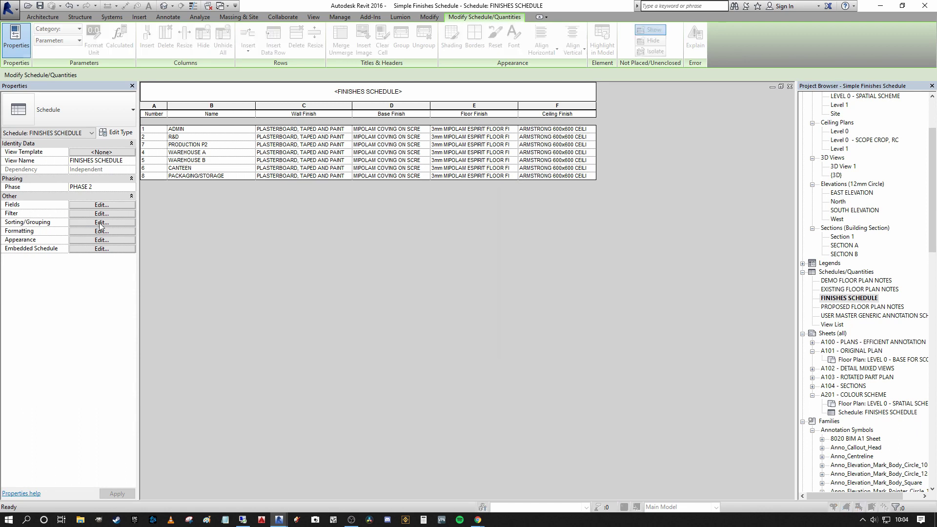
left_click(608, 177)
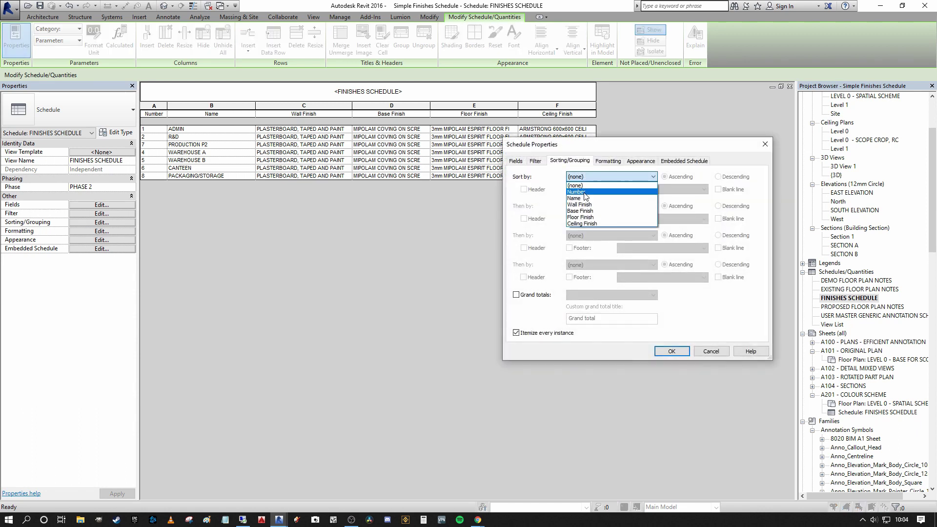
left_click(586, 191)
left_click(673, 350)
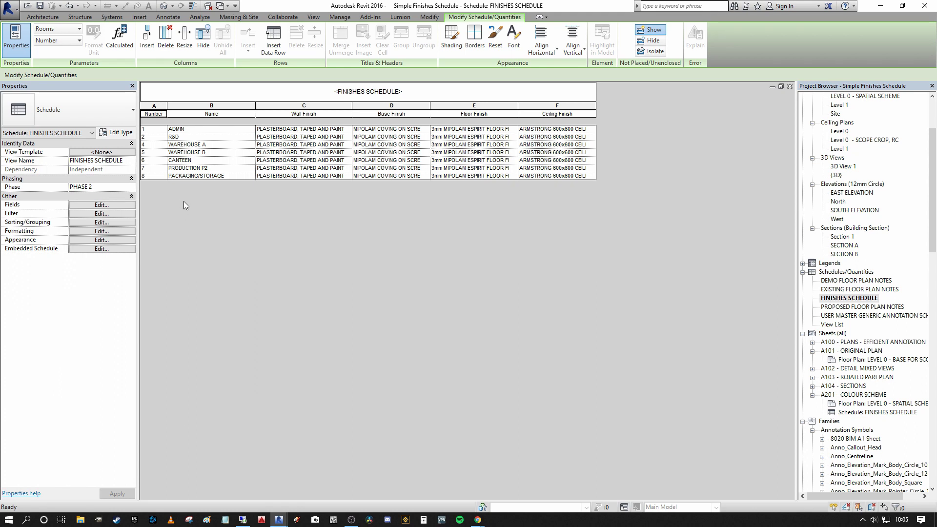
left_click(791, 87)
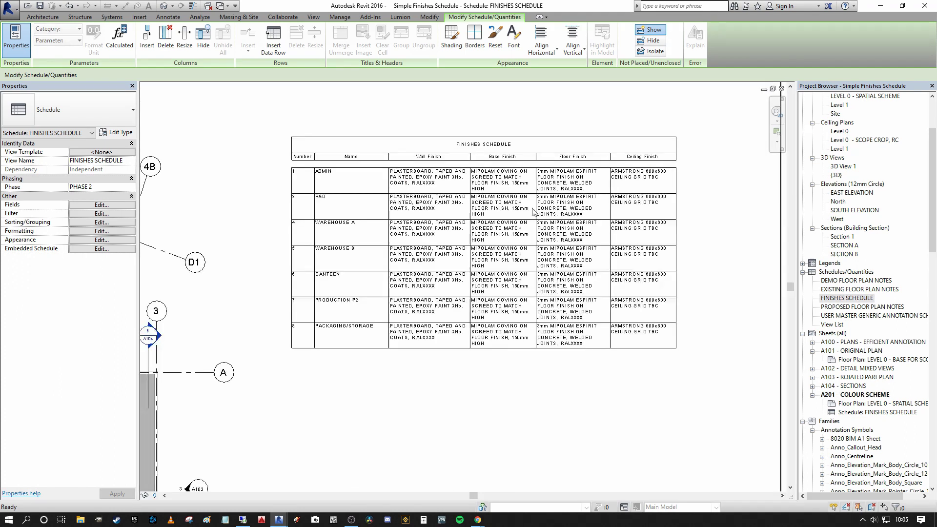
- Examine the finishes schedule on the sheet and compare its room numbers and names with the room tags on the plan
middle_click_drag(615, 246, 735, 245)
scroll(618, 246, "down", 2)
middle_click_drag(629, 236, 629, 204)
scroll(631, 208, "down", 2)
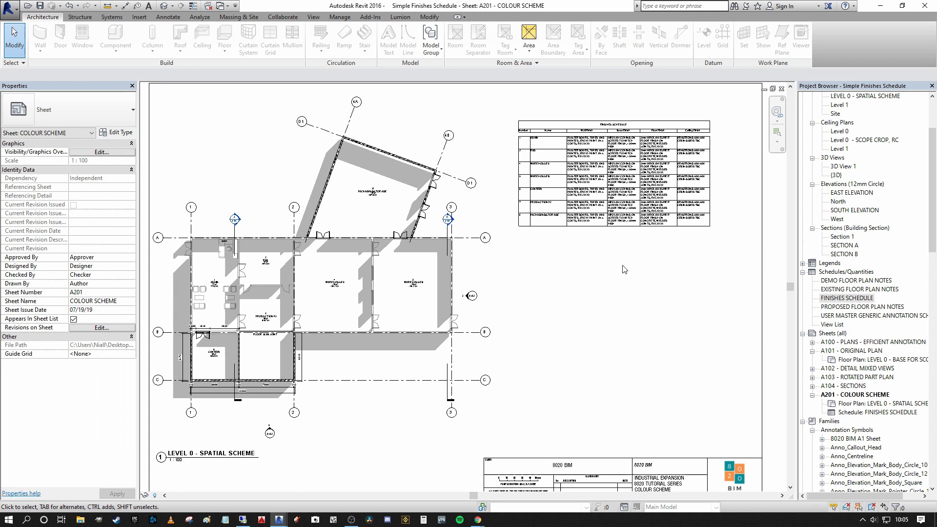
scroll(604, 180, "up", 4)
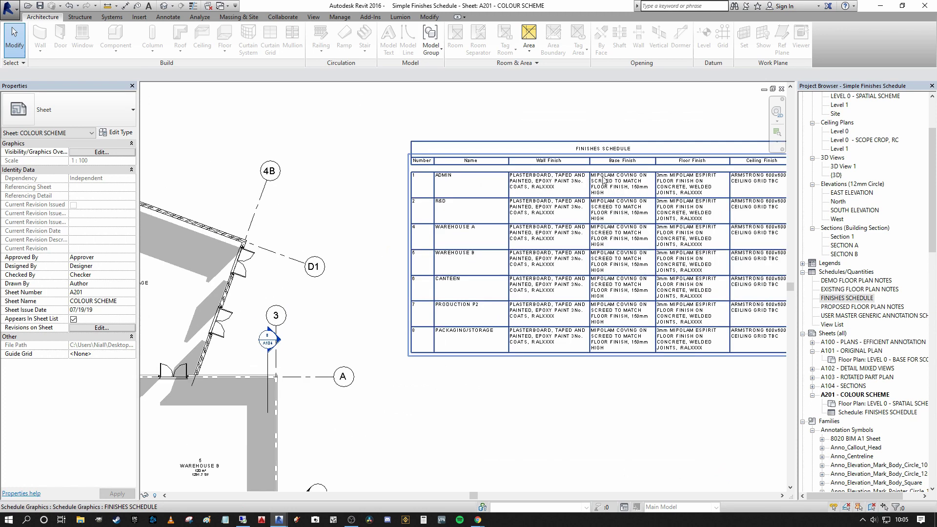
scroll(603, 180, "down", 3)
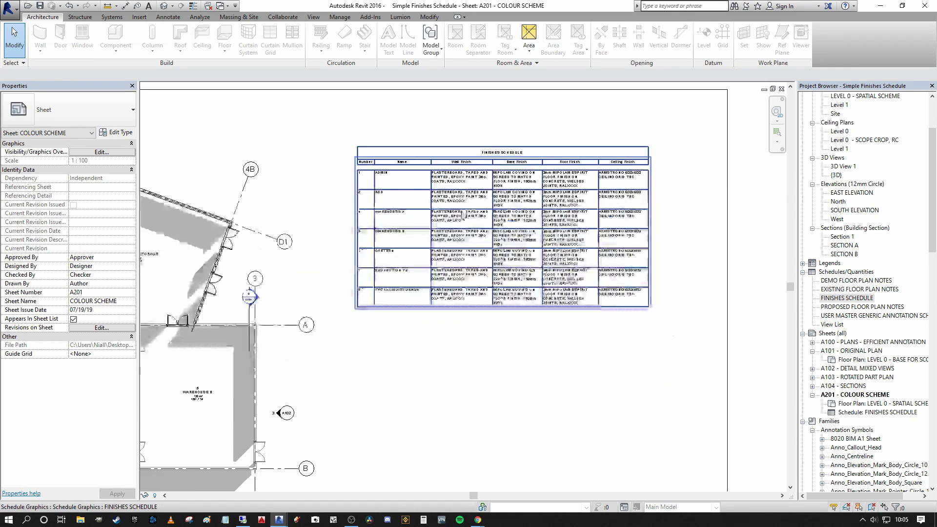
middle_click_drag(172, 269, 381, 288)
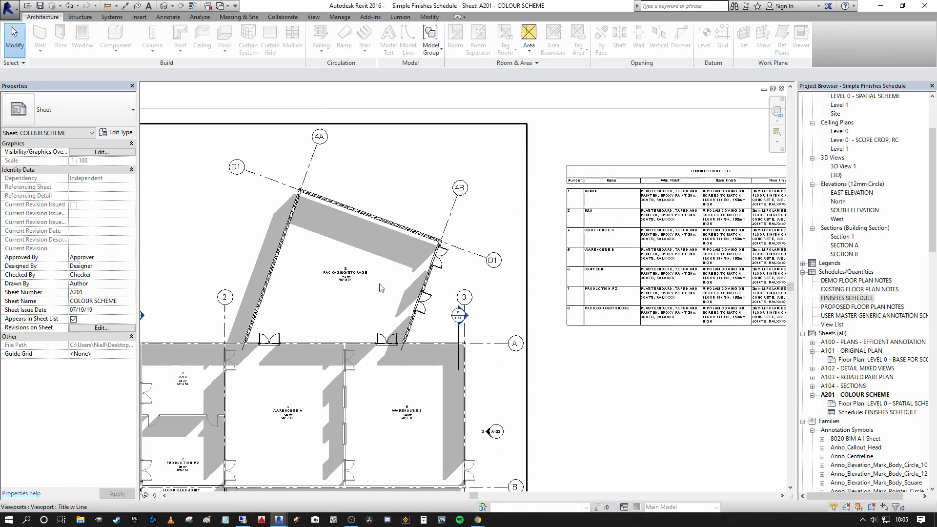
scroll(345, 295, "up", 3)
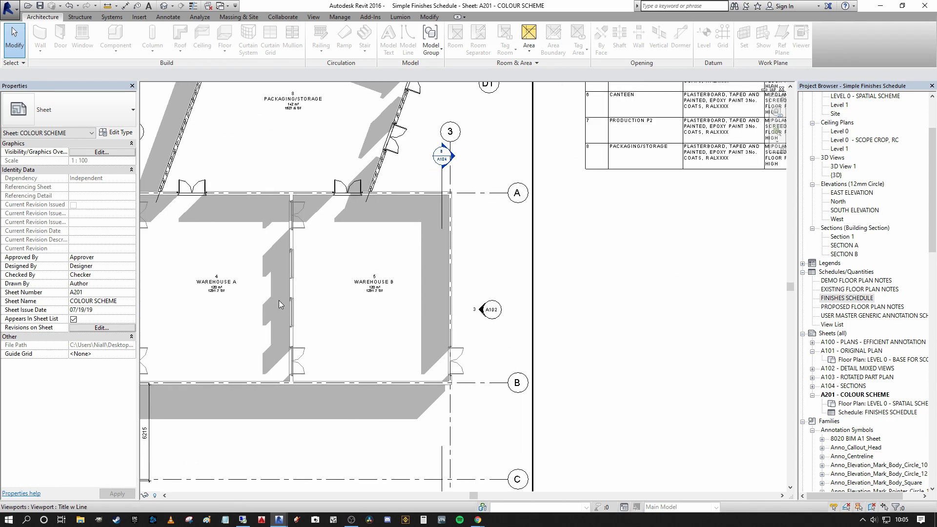
- Review the wall, base, floor and ceiling finishes listed for each room in the finishes schedule placed on the sheet
middle_click_drag(430, 298, 406, 329)
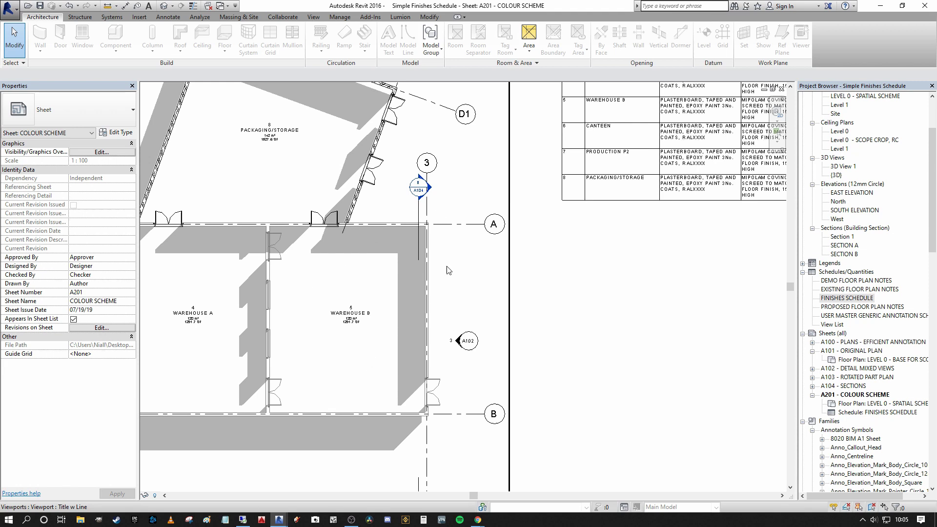
scroll(430, 285, "down", 3)
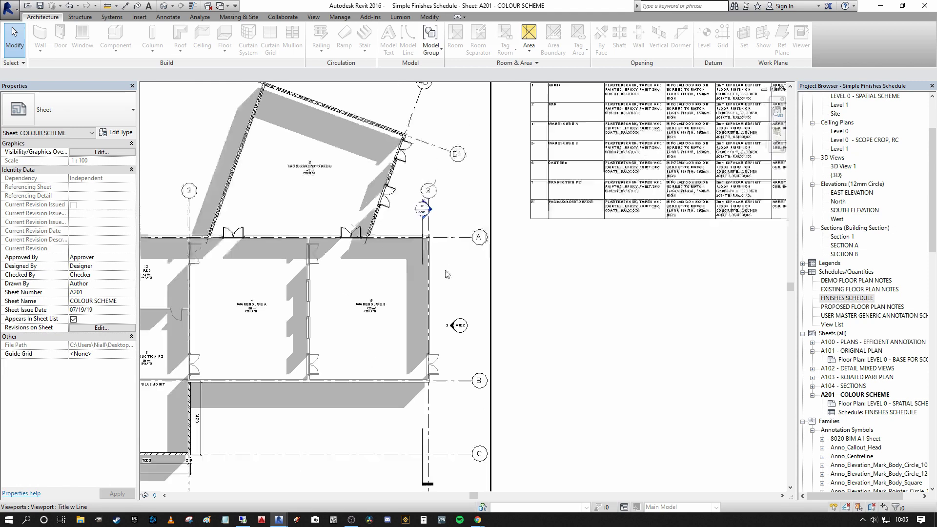
middle_click_drag(445, 272, 326, 334)
scroll(537, 176, "up", 4)
middle_click_drag(403, 164, 343, 165)
scroll(341, 168, "down", 3)
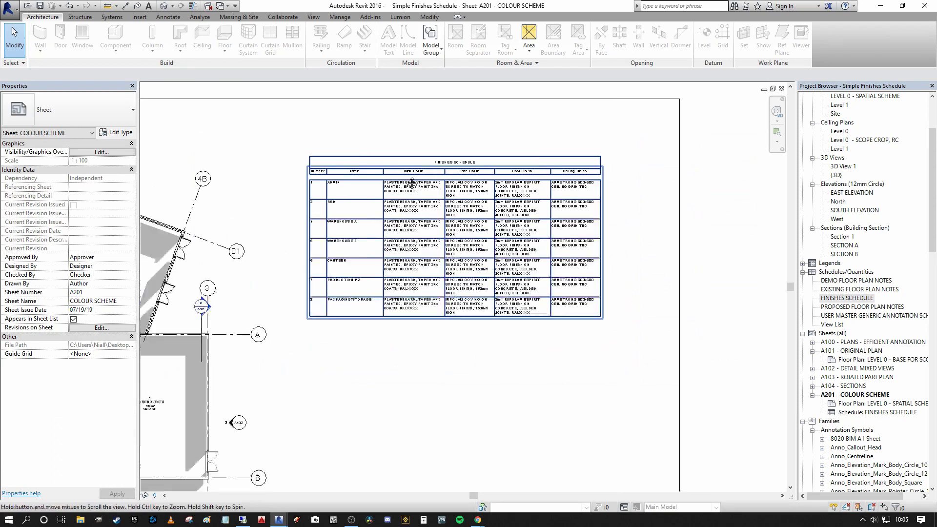
scroll(325, 179, "up", 3)
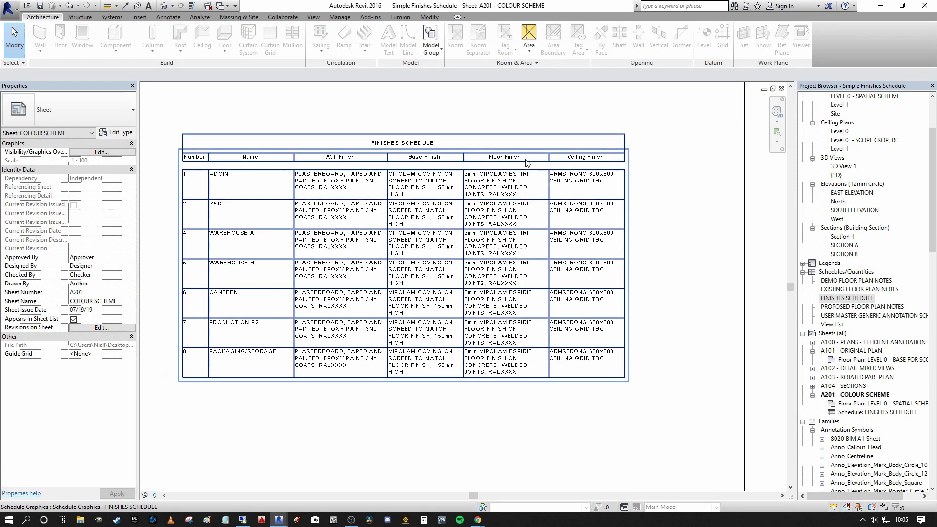
scroll(360, 186, "down", 3)
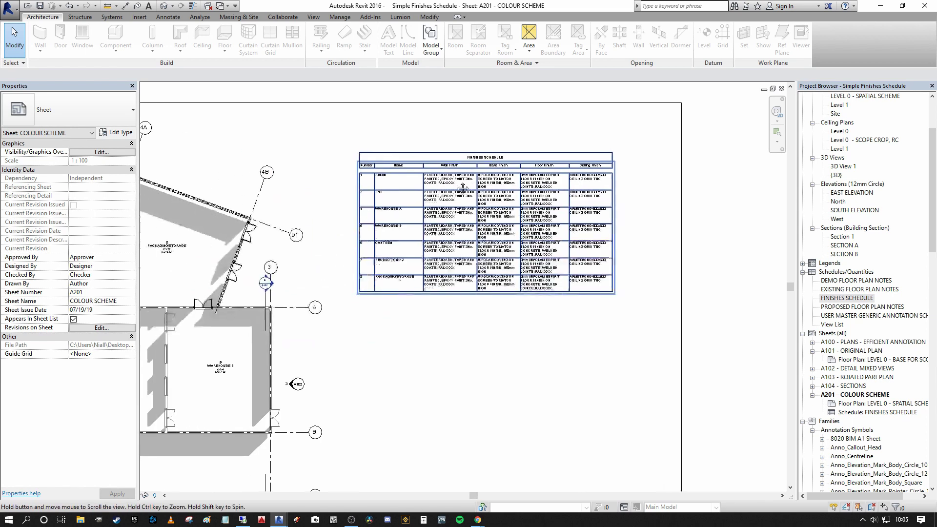
scroll(403, 177, "up", 5)
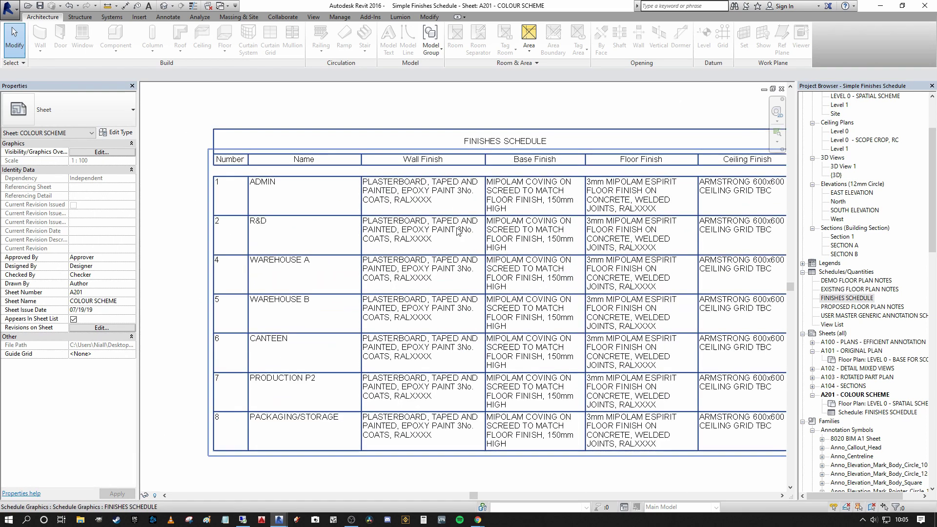
scroll(348, 247, "down", 3)
middle_click_drag(349, 246, 398, 212)
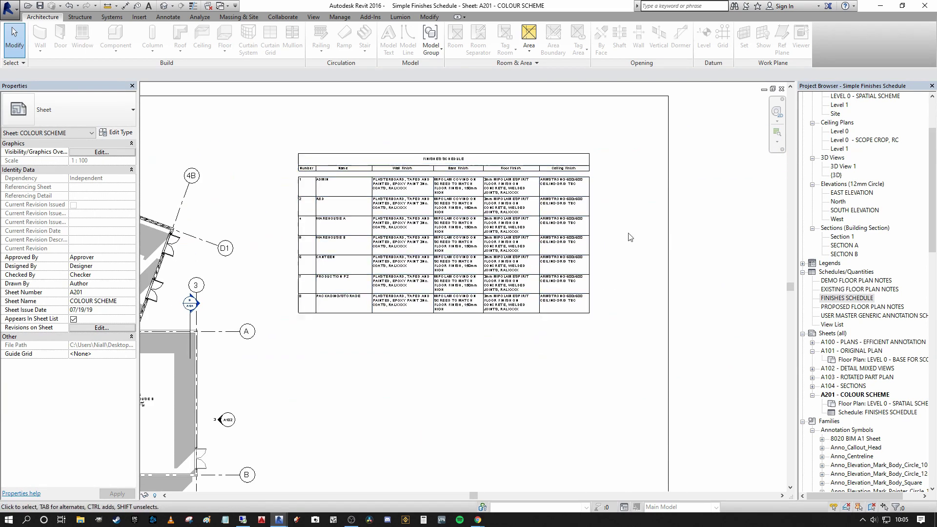
- Inspect the tagged rooms on the floor plan, from ADMIN and CANTEEN to the warehouses, alongside the placed finishes schedule
scroll(447, 349, "down", 3)
middle_click_drag(535, 309, 689, 263)
scroll(352, 338, "up", 2)
scroll(473, 340, "up", 5)
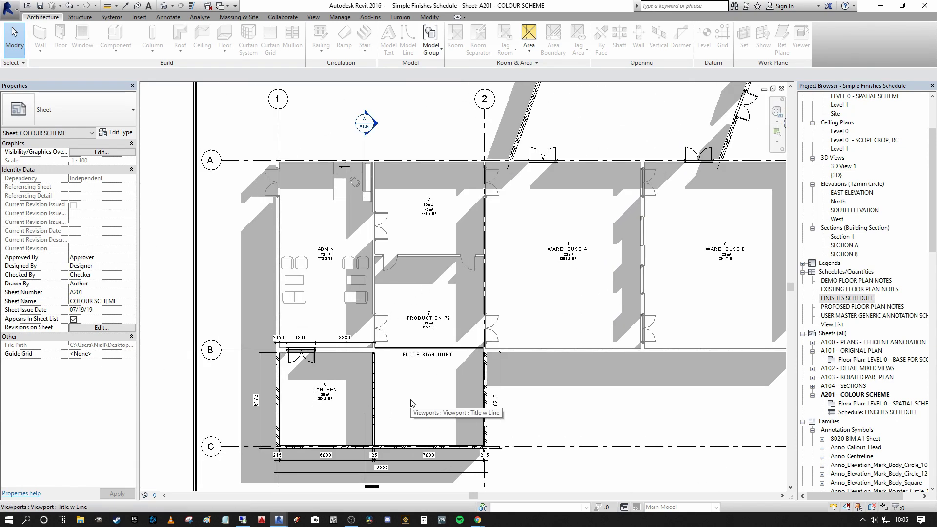
scroll(372, 416, "down", 2)
scroll(411, 205, "up", 6)
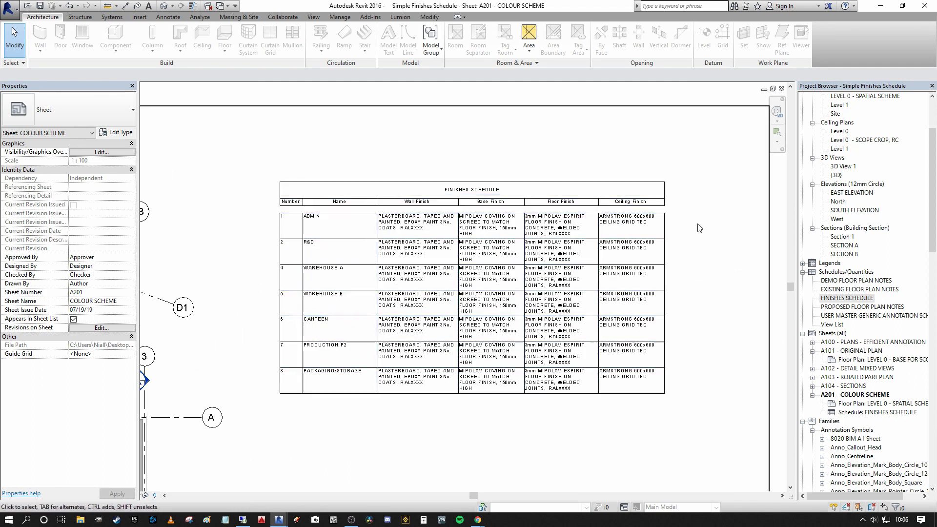
middle_click_drag(697, 224, 589, 211)
scroll(627, 170, "down", 1)
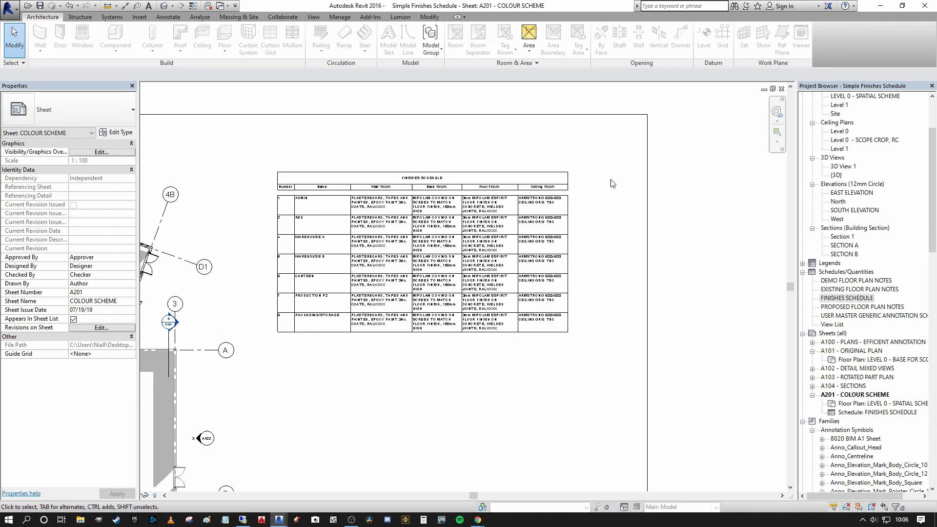
middle_click_drag(590, 219, 644, 220)
middle_click_drag(436, 371, 440, 364)
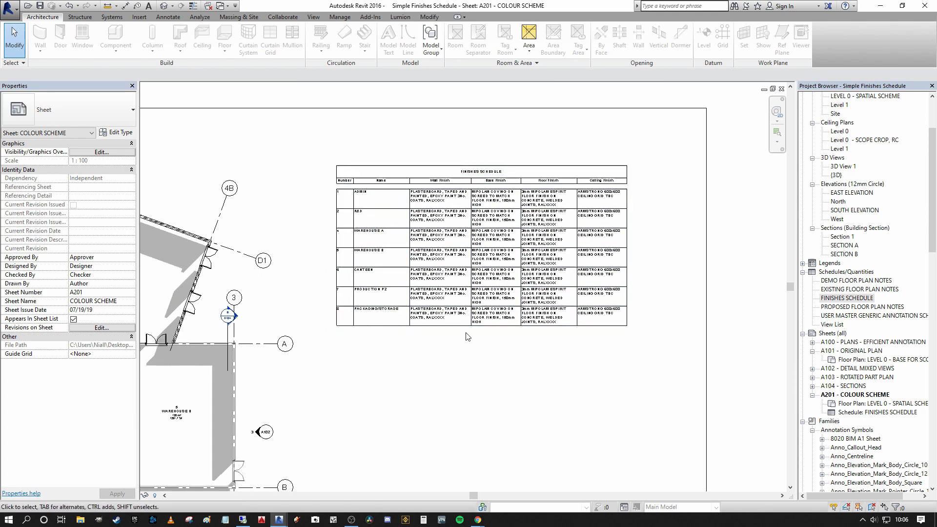
middle_click_drag(409, 385, 494, 352)
middle_click_drag(536, 377, 388, 420)
scroll(409, 371, "up", 2)
scroll(409, 371, "down", 2)
middle_click_drag(416, 371, 447, 400)
scroll(446, 347, "up", 2)
scroll(452, 376, "down", 2)
scroll(541, 404, "up", 1)
scroll(539, 403, "up", 1)
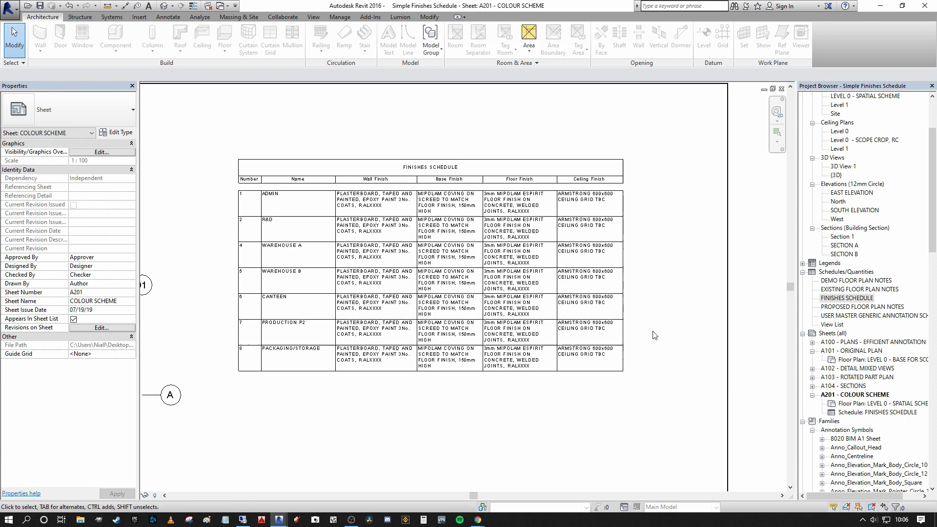
scroll(676, 310, "down", 1)
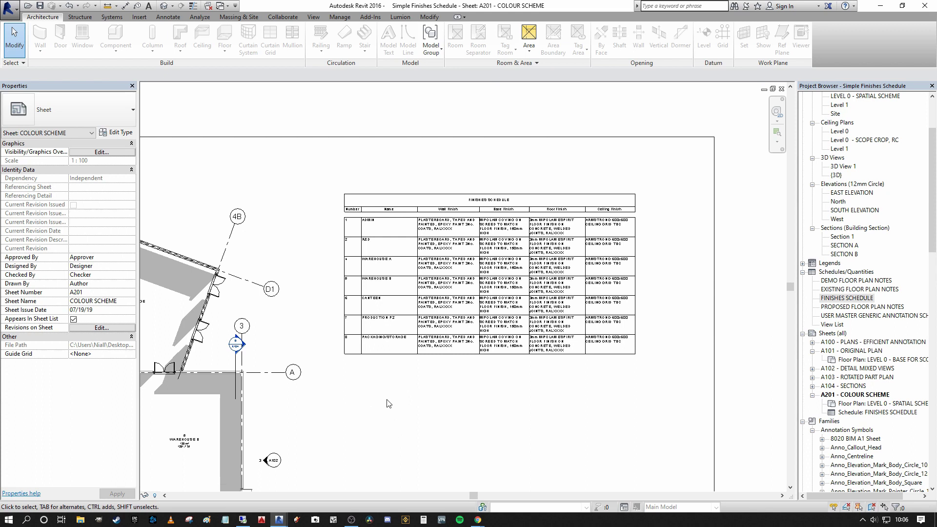
middle_click_drag(426, 408, 418, 381)
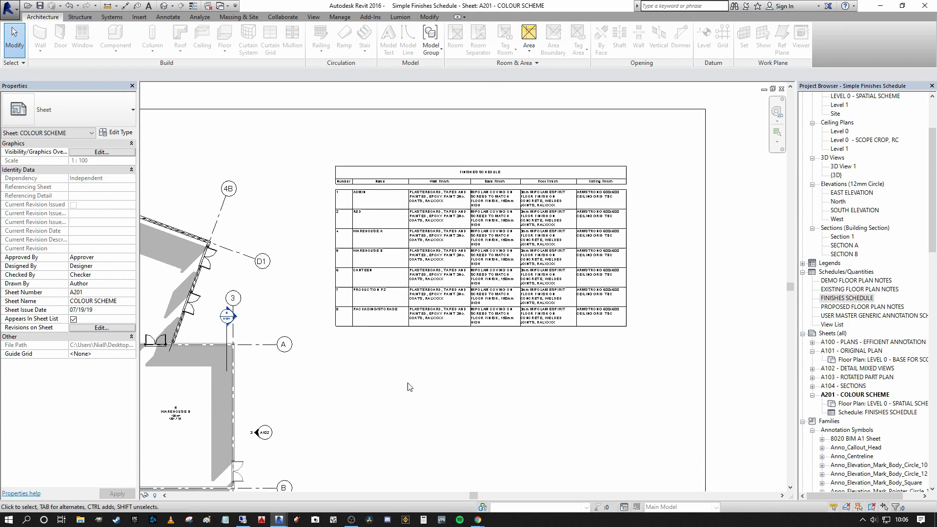